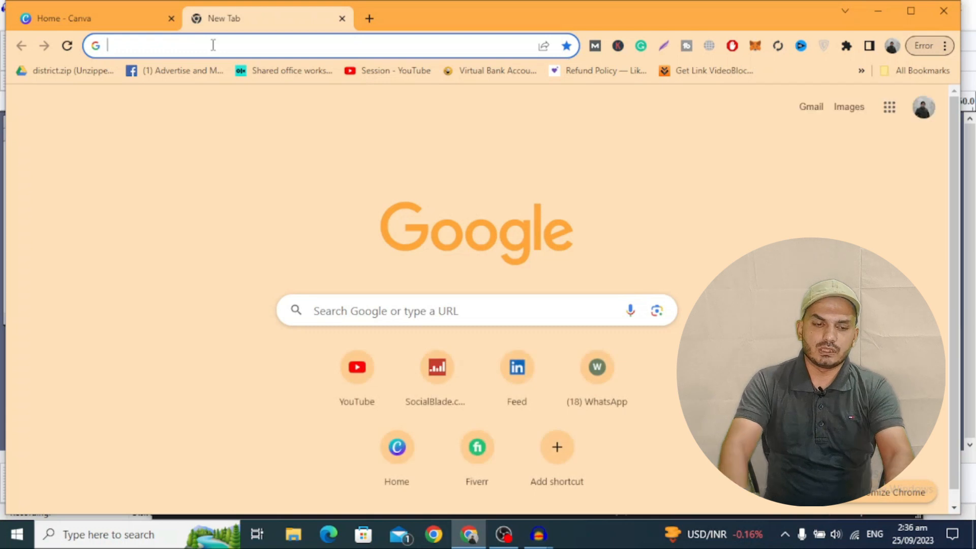
# Step: Find the Etsy website through a web search, open it, and search its listings for "t shirts"
pyautogui.write('etsy')
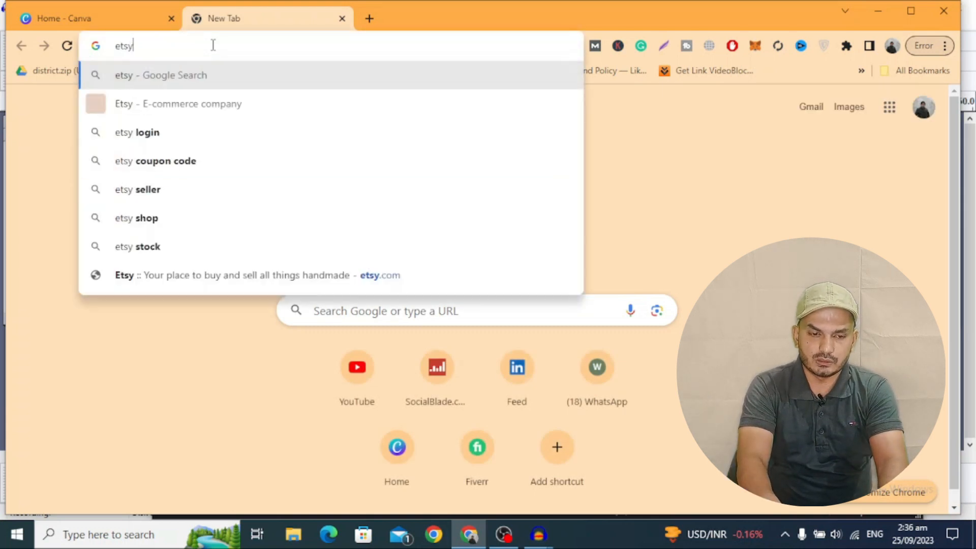
pyautogui.press('Return')
pyautogui.click(182, 259)
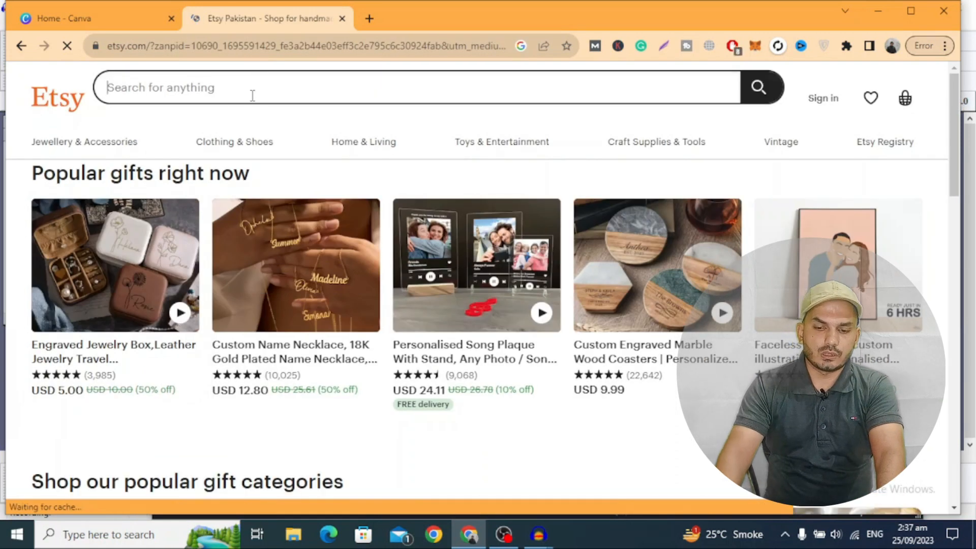
pyautogui.click(252, 95)
pyautogui.write('t shirts')
pyautogui.press('Return')
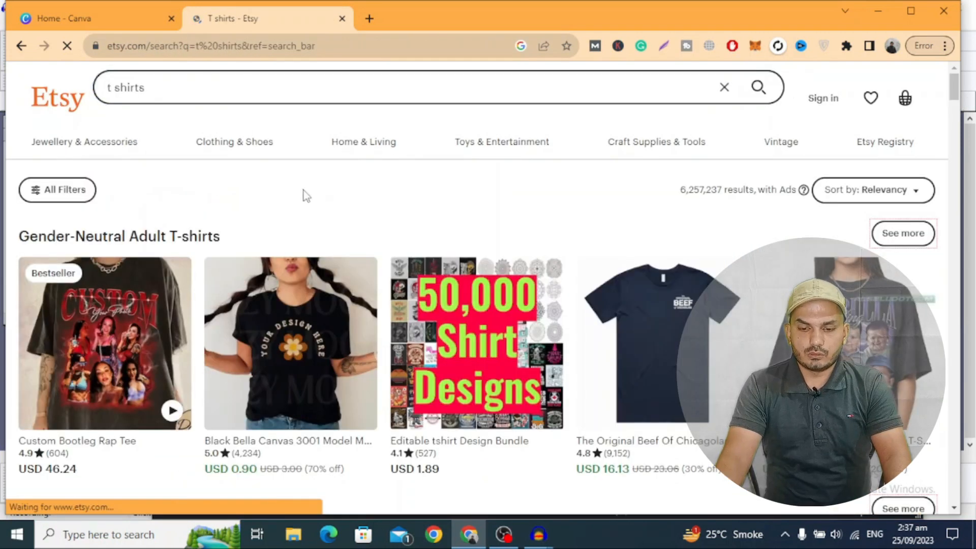
# Step: Examine the designs, prices and ratings of the Etsy T-shirt listings, from the category sections through the further results
pyautogui.scroll(-7, 305, 196)
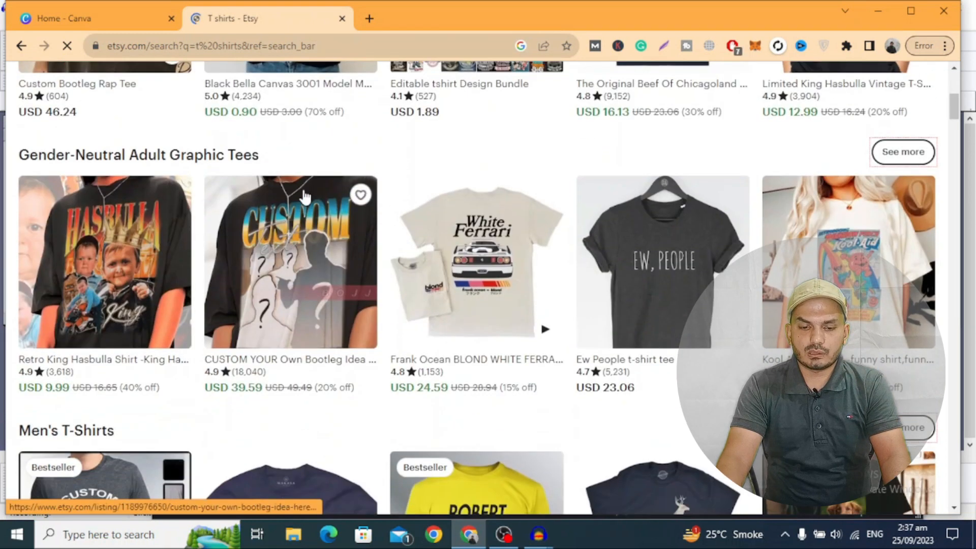
pyautogui.scroll(-3, 290, 189)
pyautogui.scroll(-1, 289, 189)
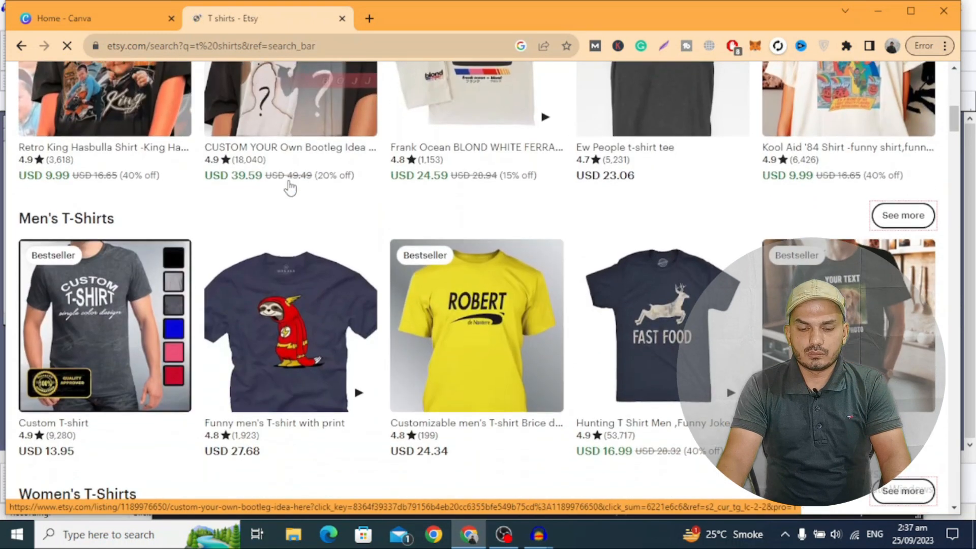
pyautogui.scroll(-1, 465, 315)
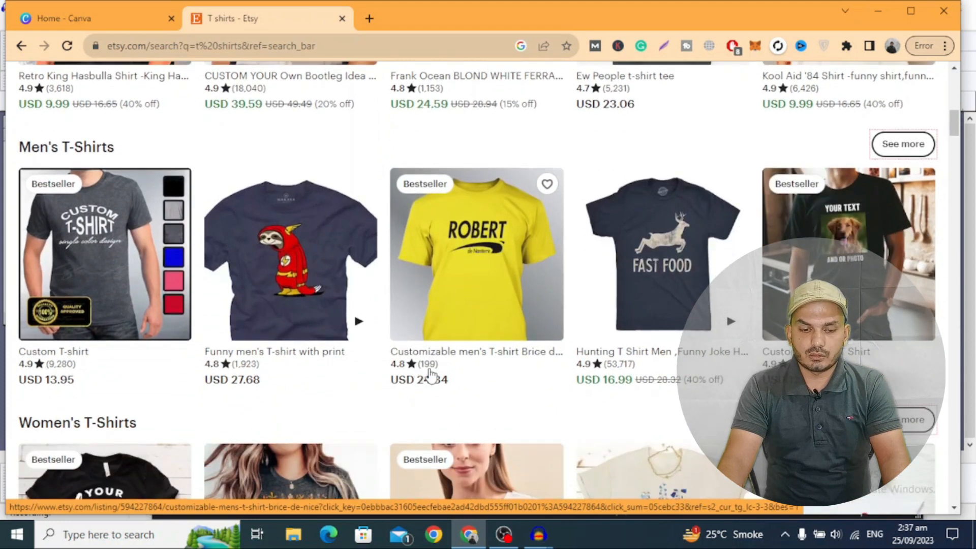
pyautogui.scroll(-1, 244, 371)
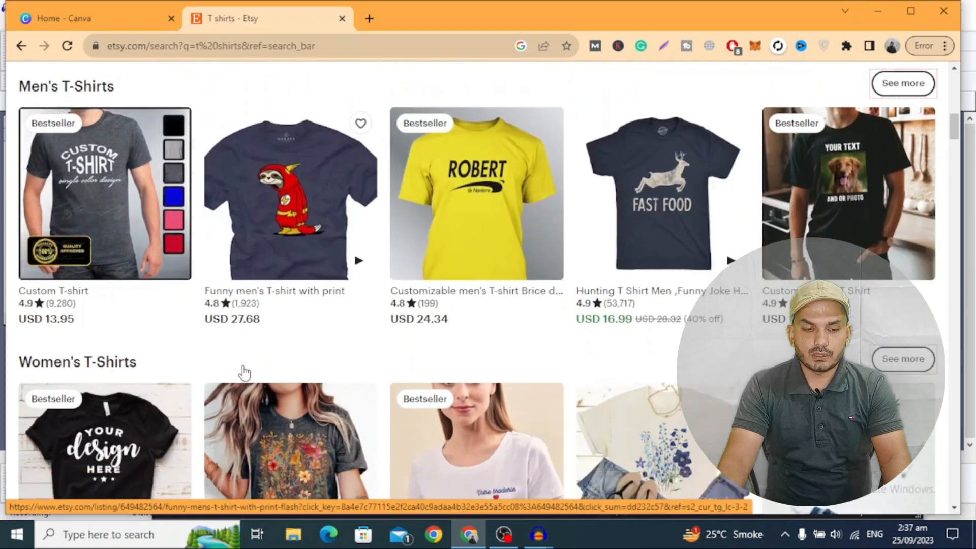
pyautogui.scroll(-2, 61, 310)
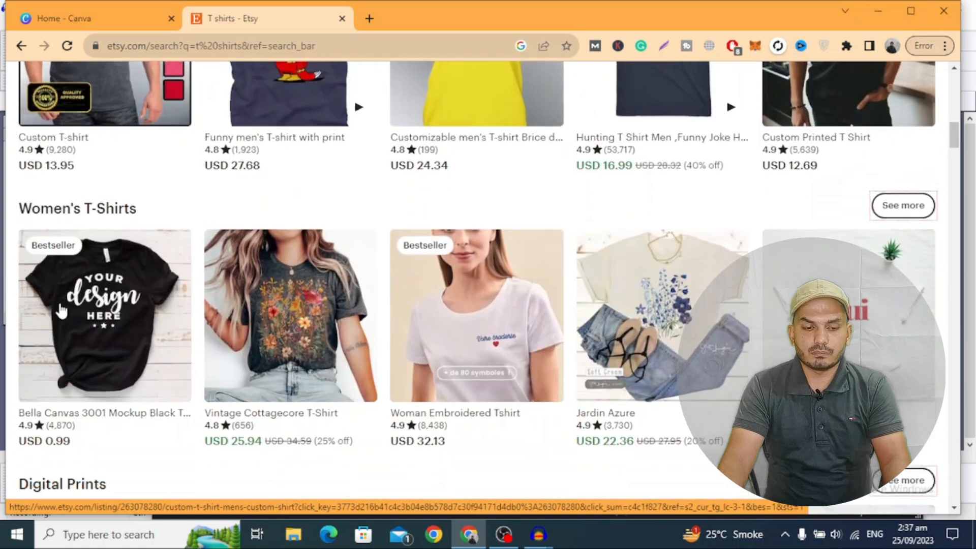
pyautogui.scroll(-3, 61, 310)
pyautogui.scroll(-1, 61, 311)
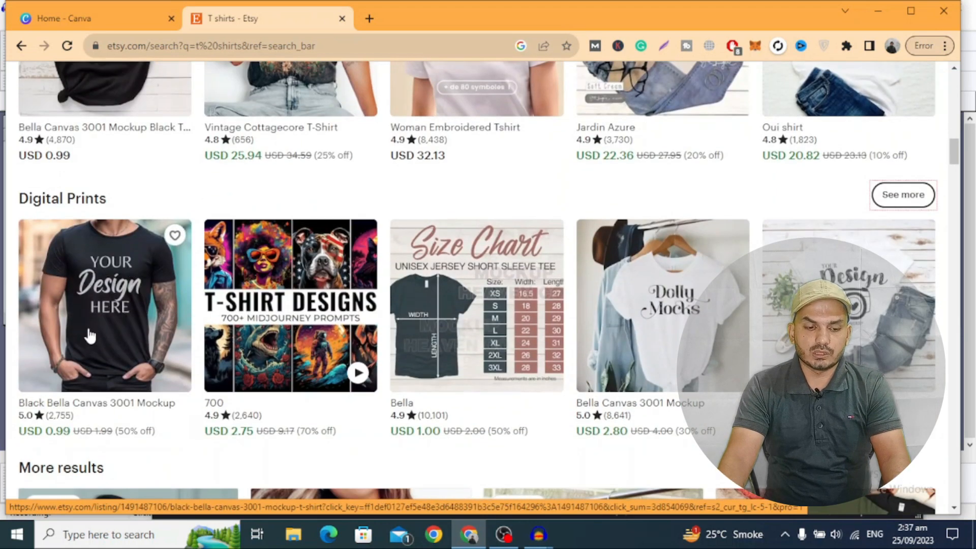
pyautogui.scroll(-2, 273, 309)
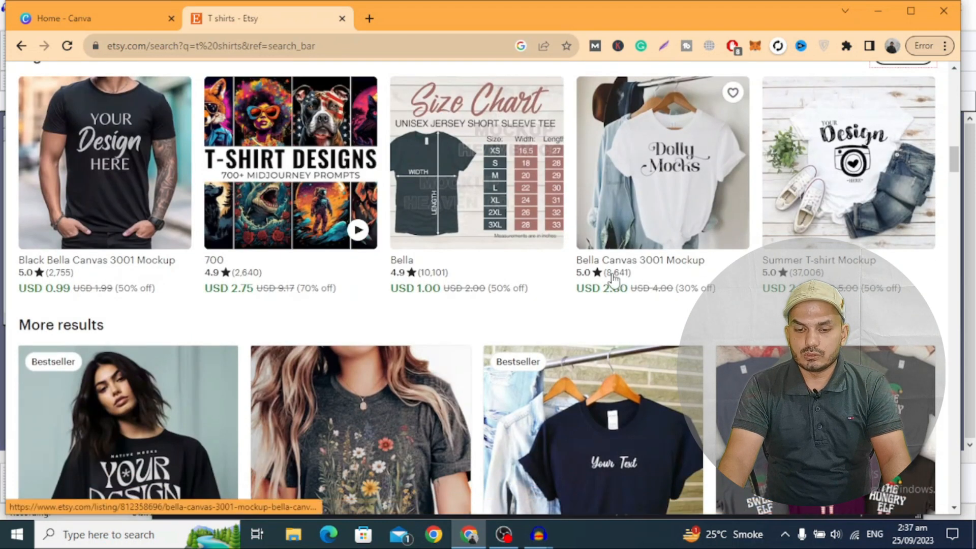
pyautogui.scroll(-2, 613, 279)
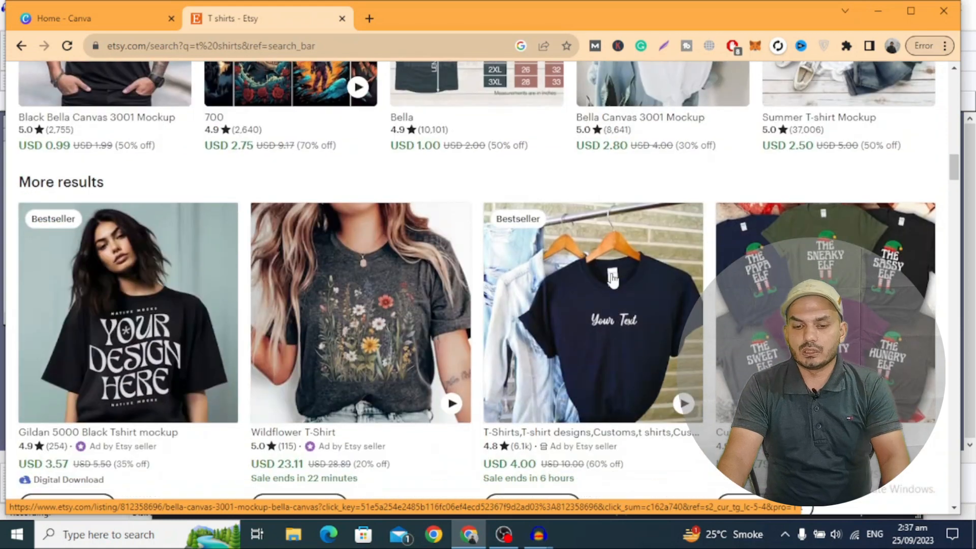
pyautogui.scroll(-7, 613, 279)
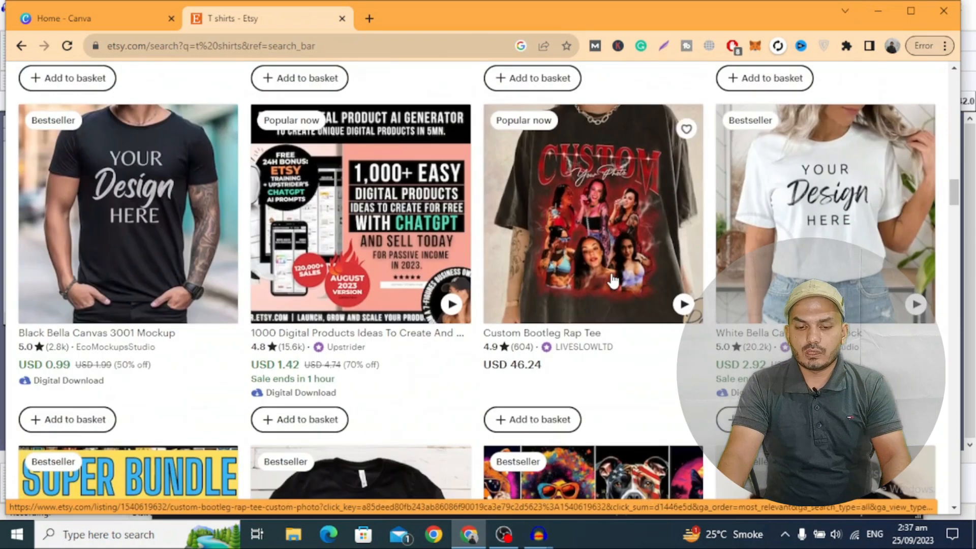
pyautogui.scroll(-2, 613, 278)
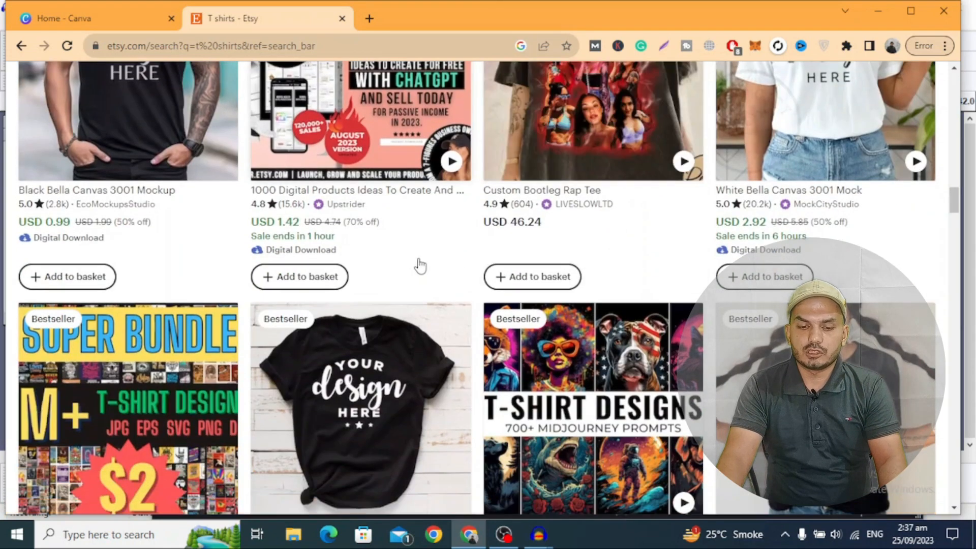
pyautogui.scroll(-2, 419, 265)
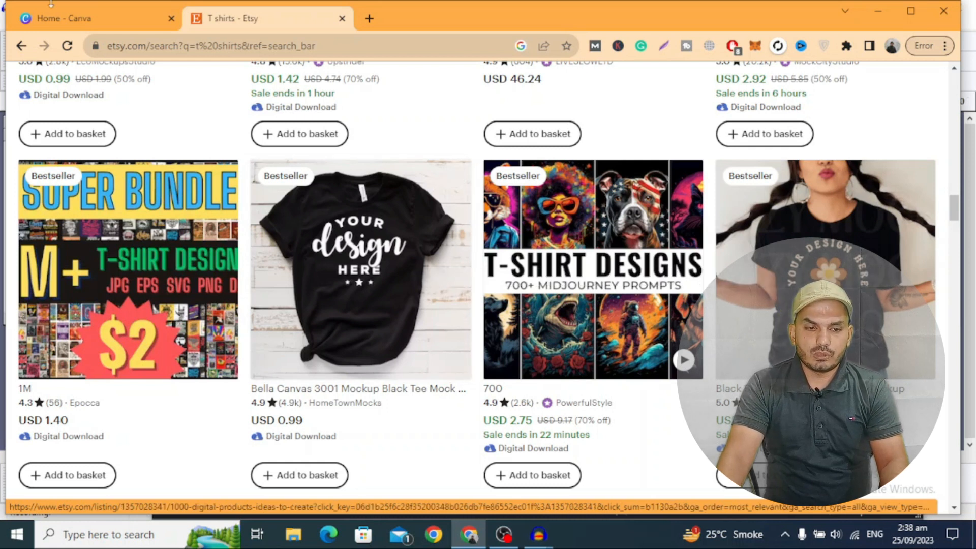
# Step: Switch to Canva and enter "t shirt" as the template search term on the home page
pyautogui.click(67, 20)
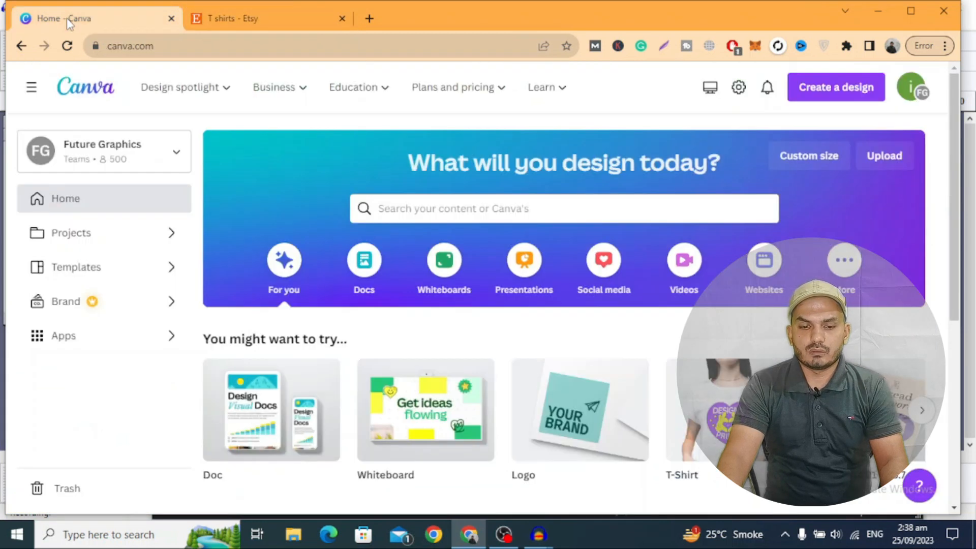
pyautogui.click(429, 208)
pyautogui.write('t')
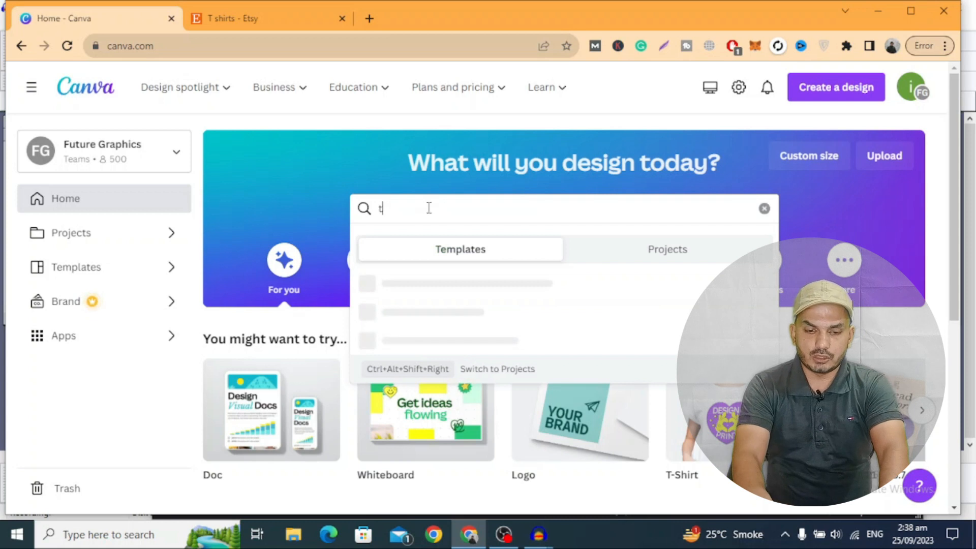
pyautogui.write(' shirts')
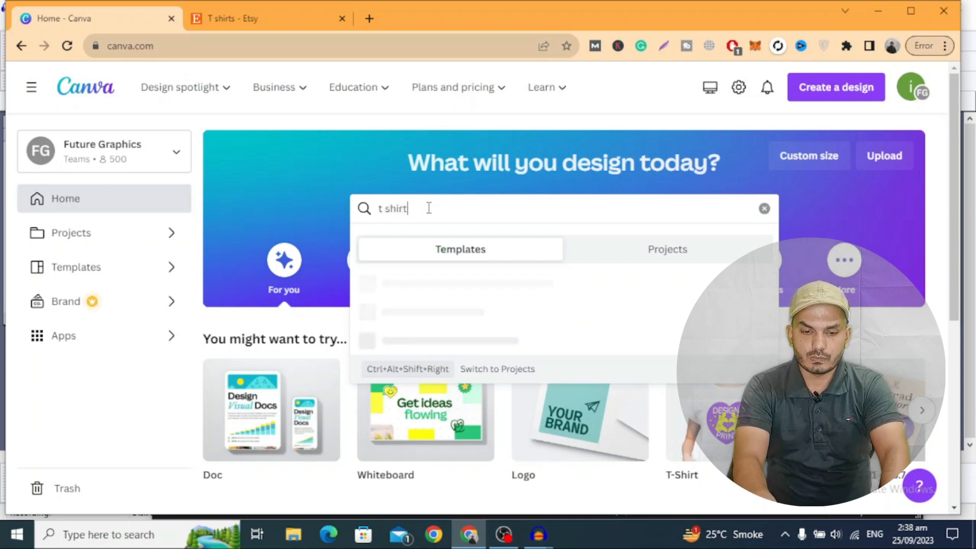
# Step: Look at more of the Etsy T-shirt results and search Google for "t shirts" in a new browser tab
pyautogui.click(245, 20)
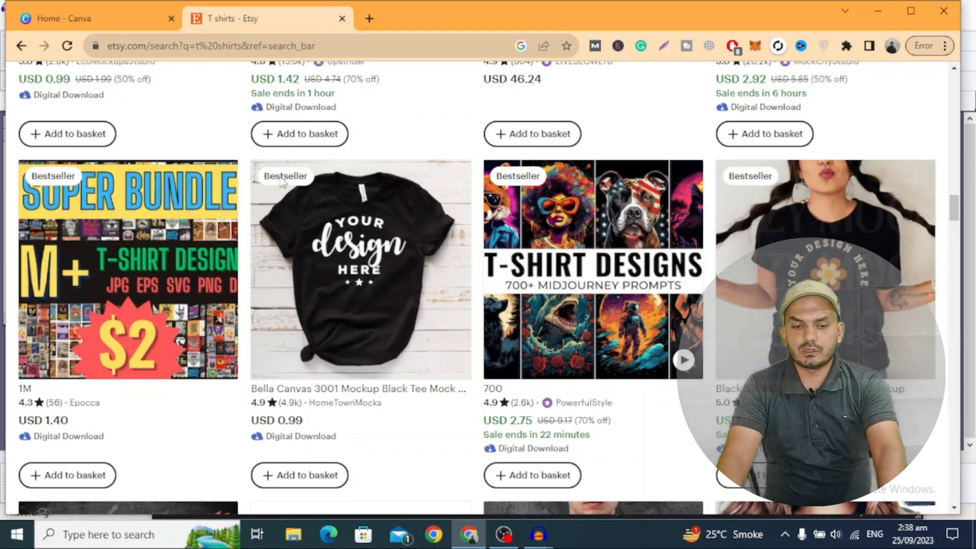
pyautogui.scroll(-4, 321, 384)
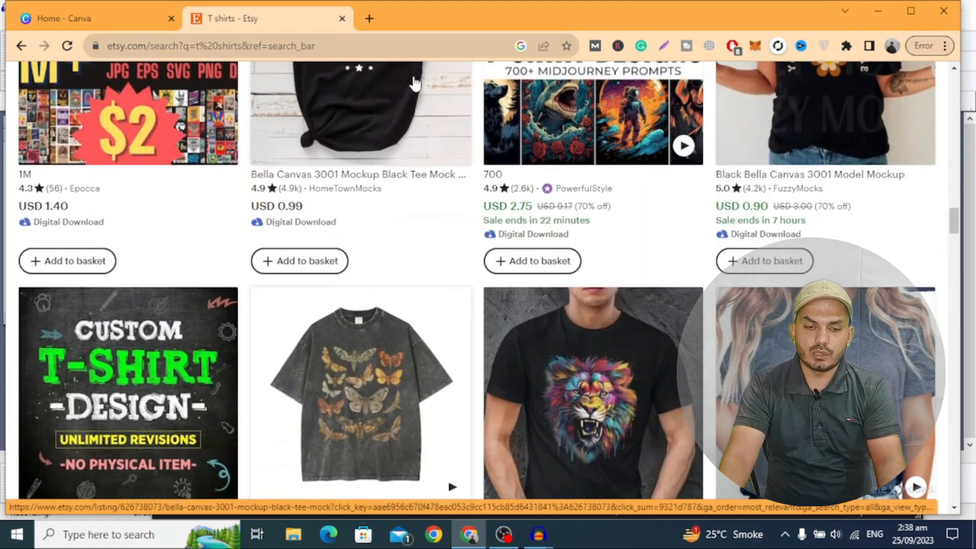
pyautogui.click(369, 18)
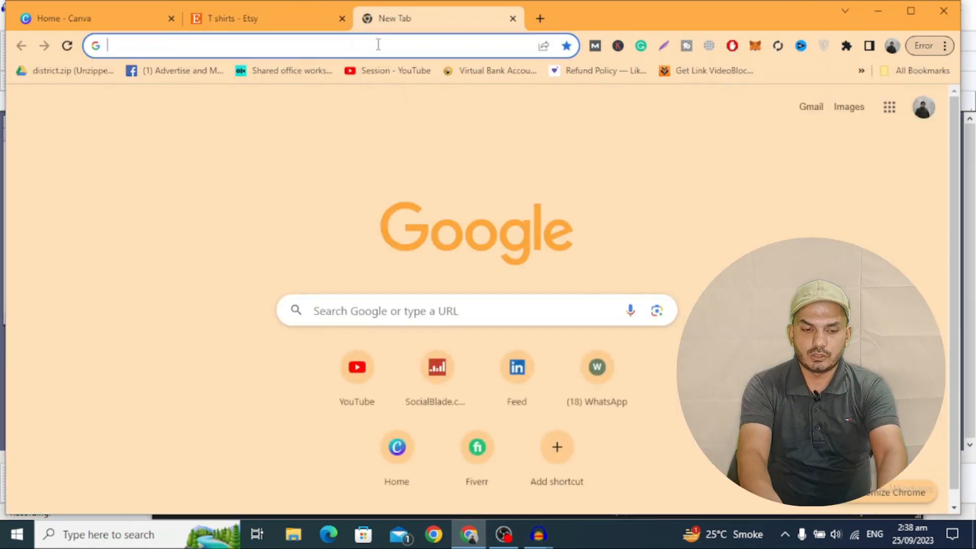
pyautogui.write('t shirts')
pyautogui.press('Return')
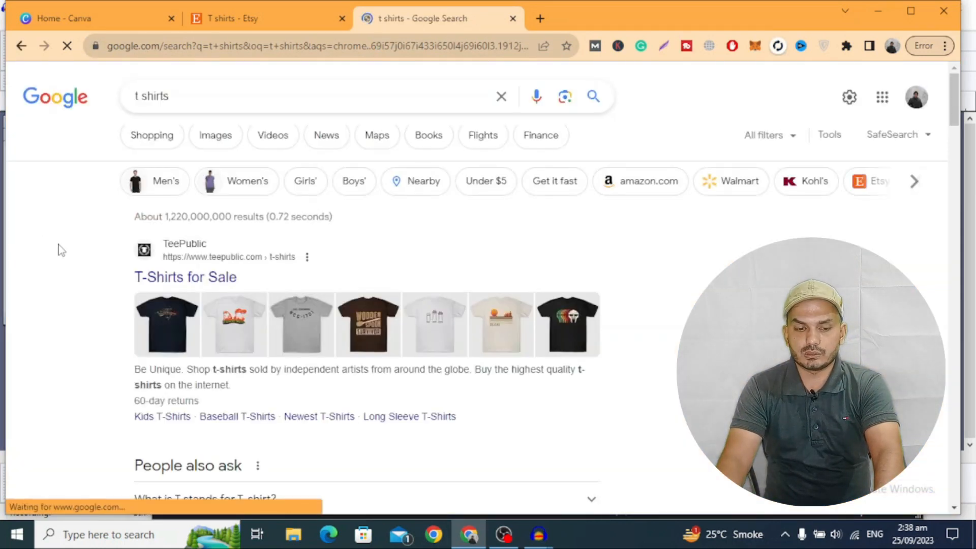
# Step: Open the TeePublic "T-Shirts for Sale" result in a separate tab, check the other Google results, and switch to TeePublic
pyautogui.rightClick(162, 286)
pyautogui.click(171, 291)
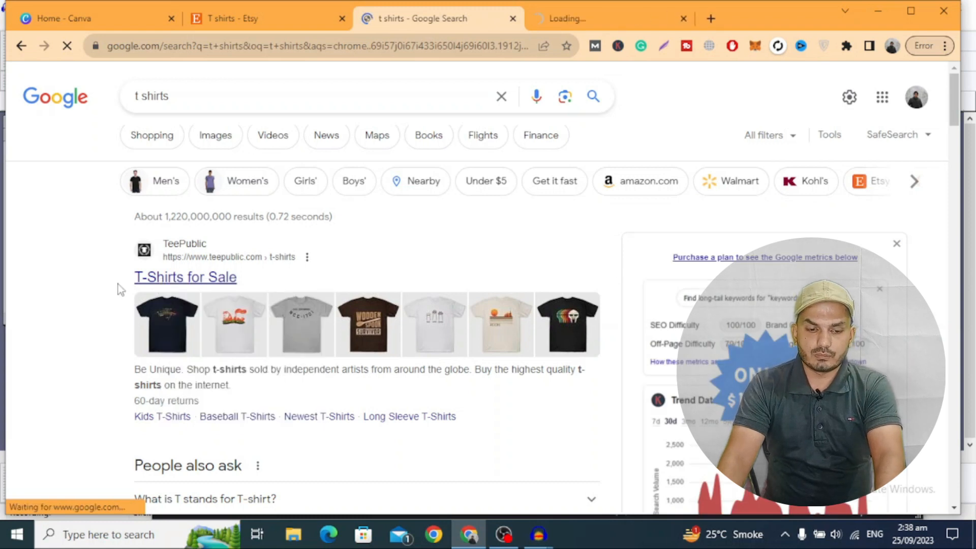
pyautogui.scroll(-4, 96, 277)
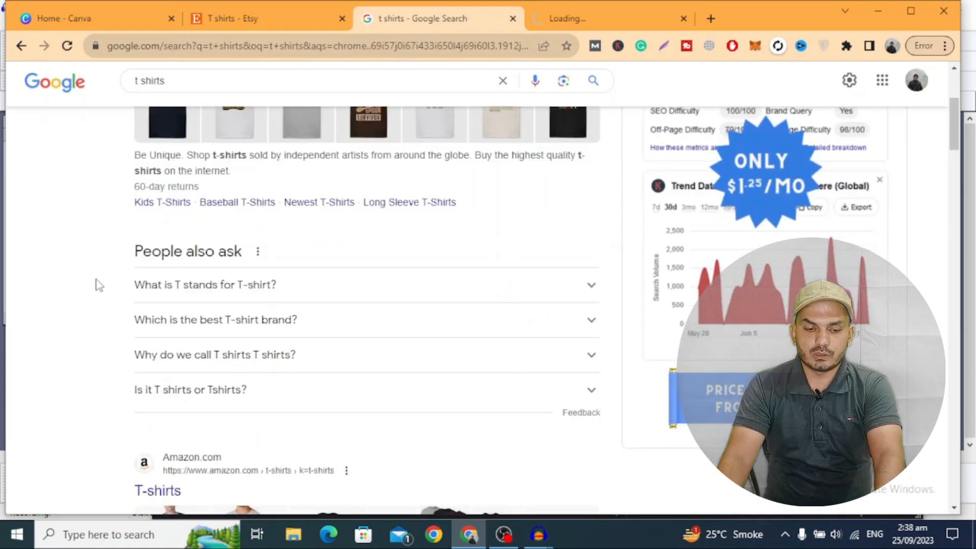
pyautogui.scroll(-4, 96, 279)
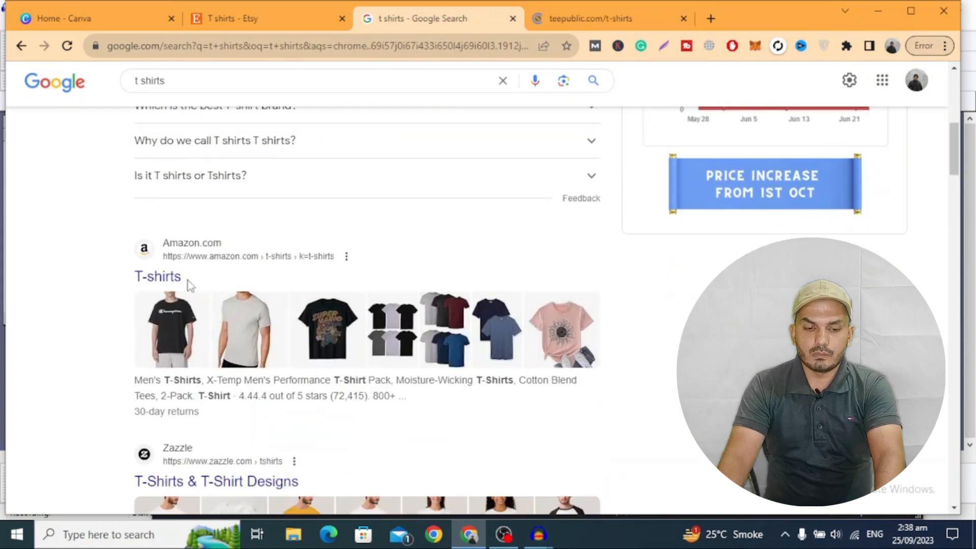
pyautogui.scroll(-3, 138, 295)
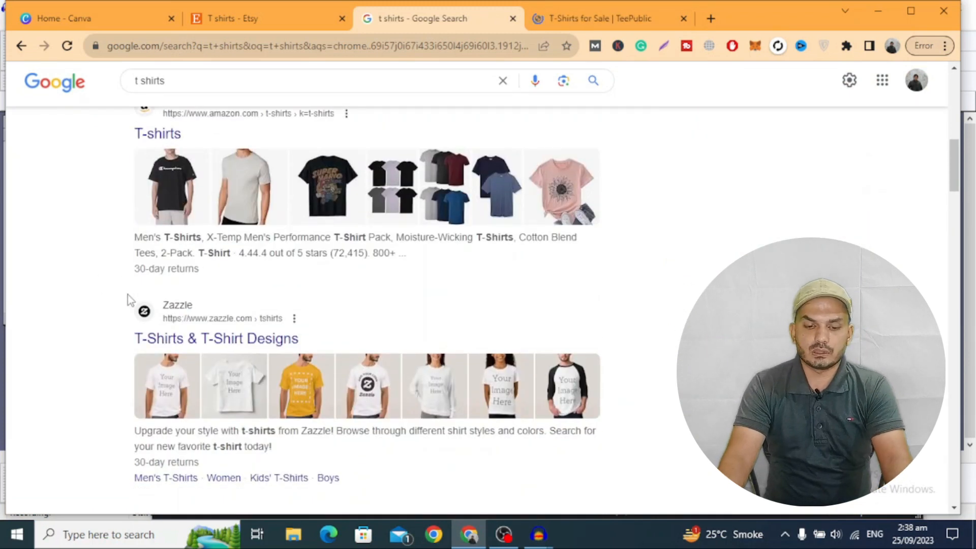
pyautogui.scroll(-5, 127, 294)
pyautogui.click(585, 17)
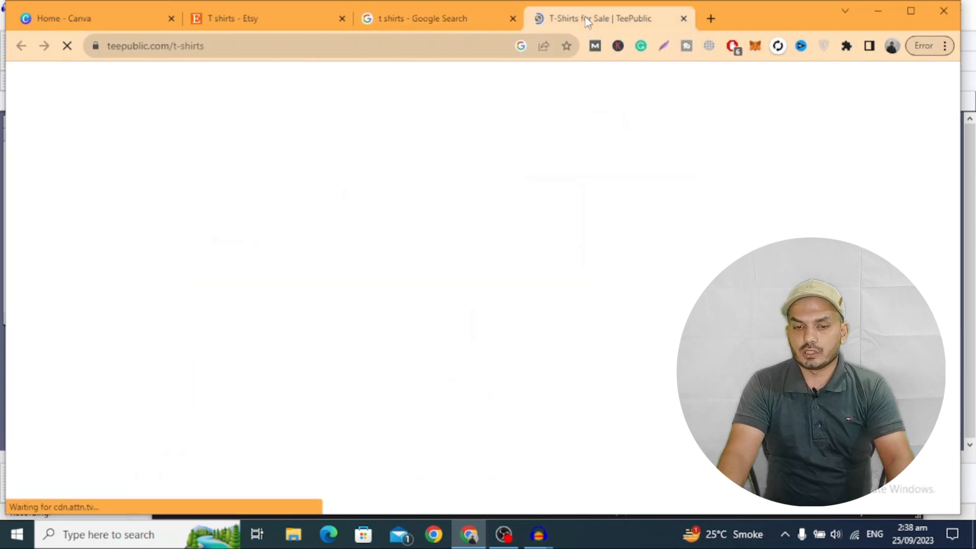
# Step: Examine the T-shirt designs on TeePublic's first catalogue page for text and graphic ideas
pyautogui.scroll(-4, 446, 209)
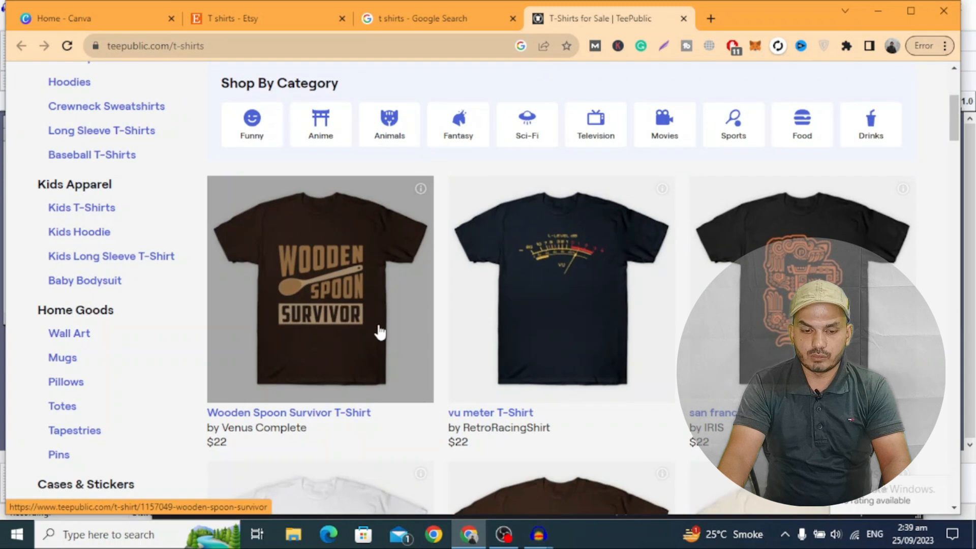
pyautogui.scroll(-5, 430, 256)
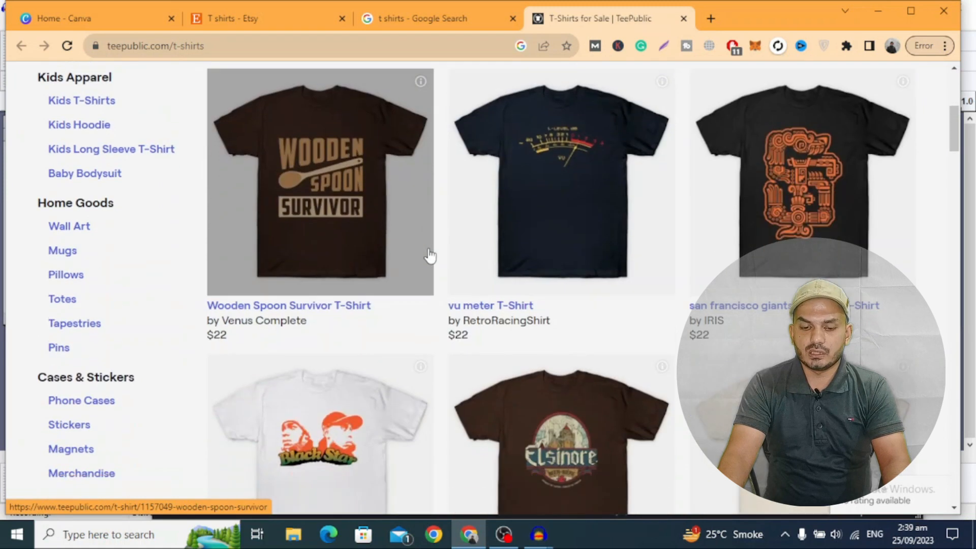
pyautogui.scroll(-4, 429, 256)
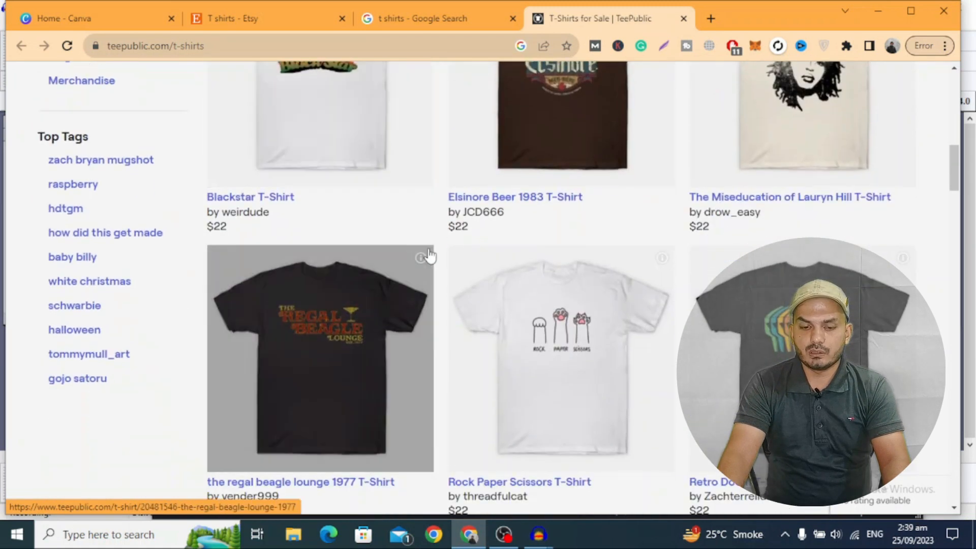
pyautogui.scroll(-10, 430, 256)
pyautogui.scroll(-7, 429, 256)
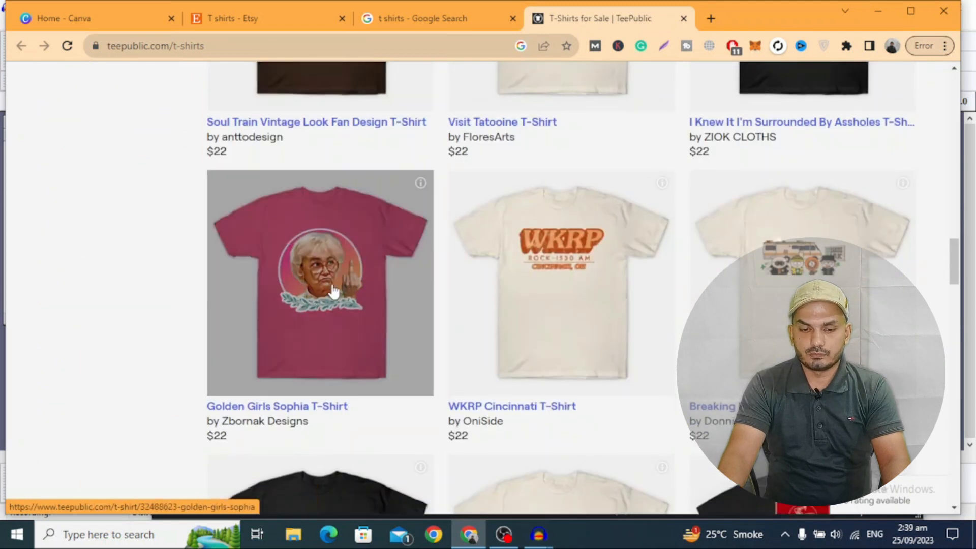
pyautogui.scroll(-10, 285, 383)
pyautogui.scroll(-4, 311, 385)
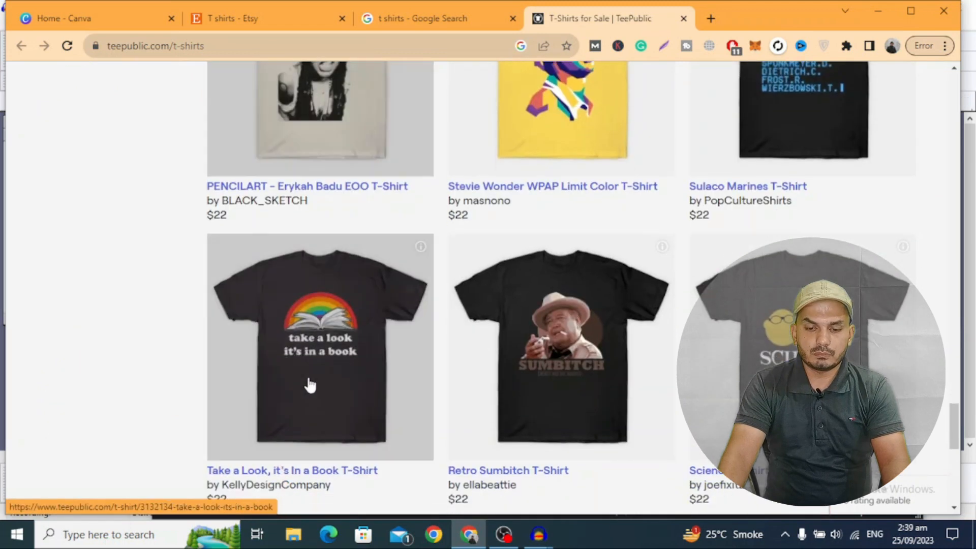
pyautogui.scroll(3, 501, 355)
pyautogui.scroll(-4, 514, 356)
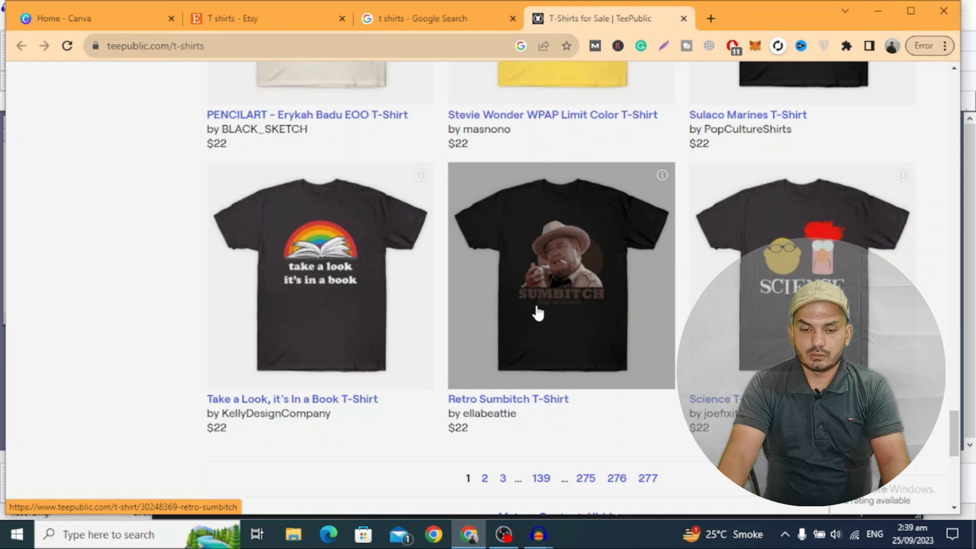
pyautogui.scroll(1, 540, 320)
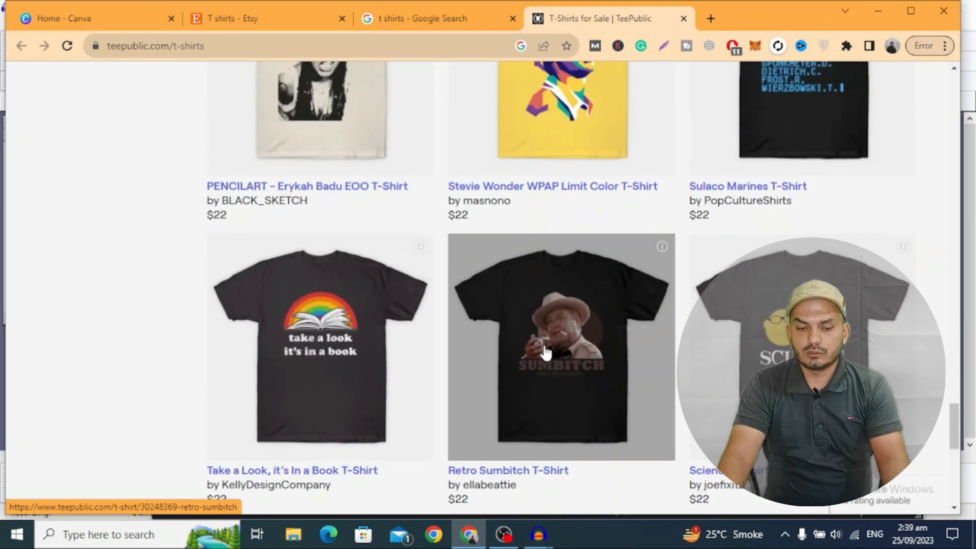
pyautogui.scroll(2, 545, 352)
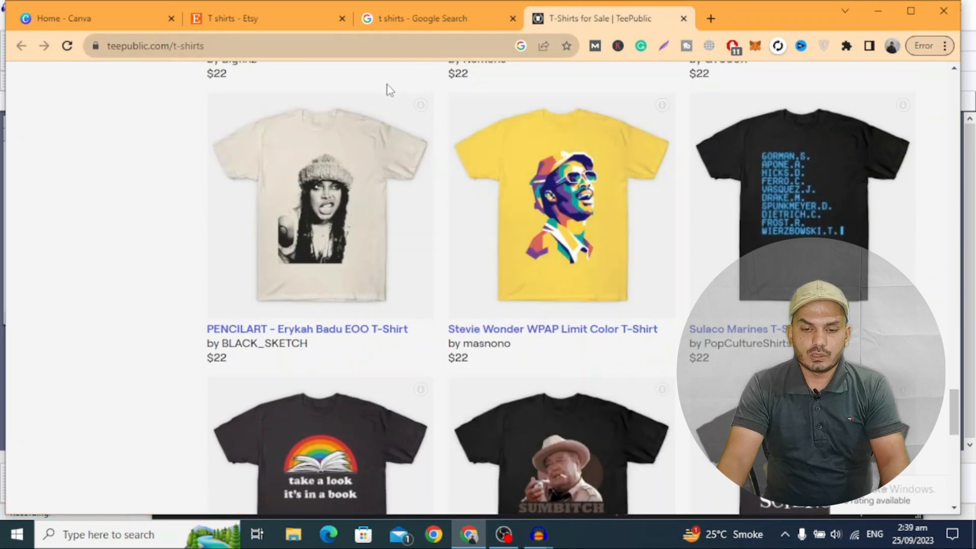
pyautogui.scroll(-2, 491, 262)
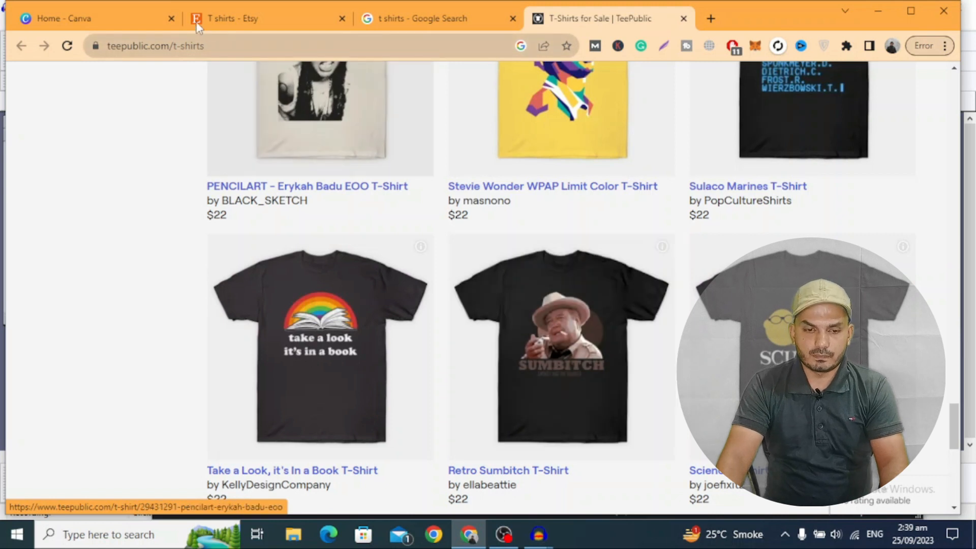
# Step: Switch to Canva and open the T-Shirt template category from the template search suggestions
pyautogui.click(74, 18)
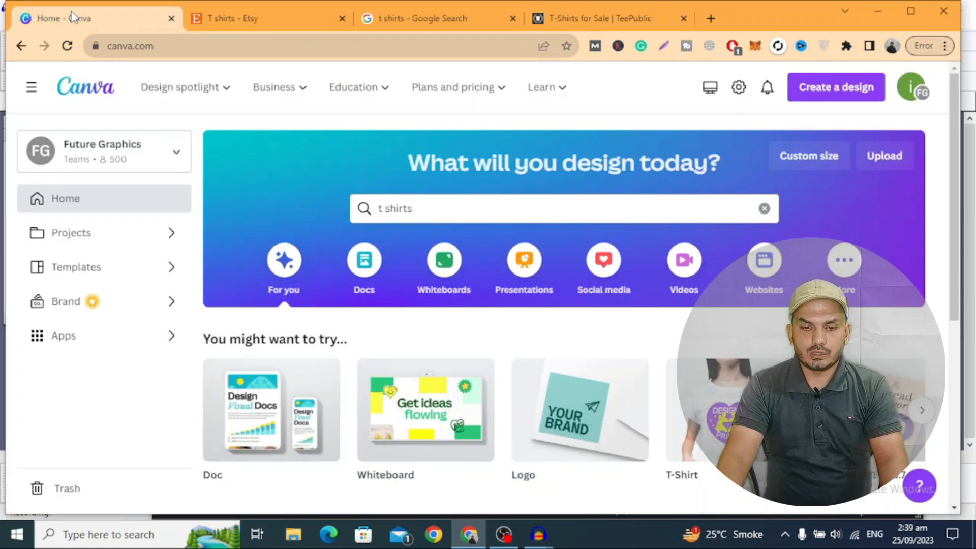
pyautogui.click(438, 210)
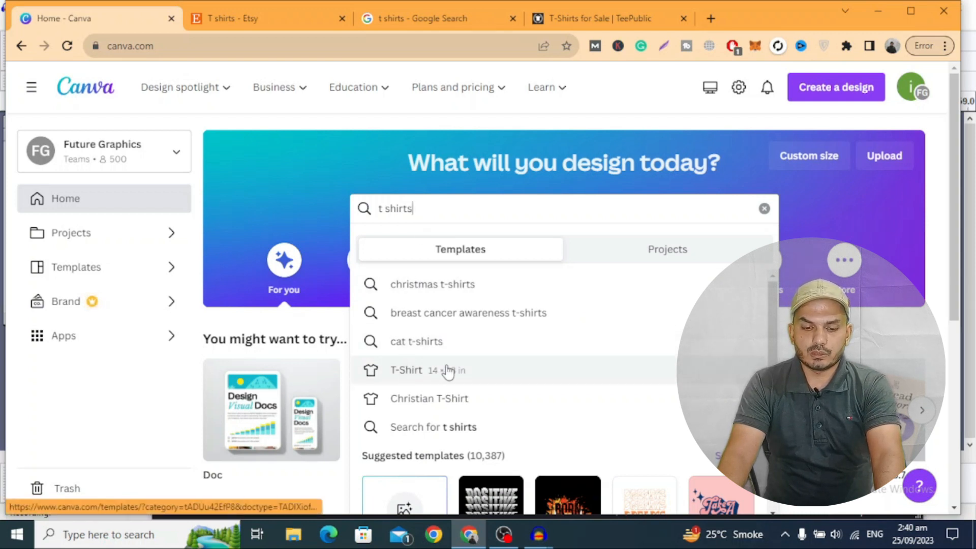
pyautogui.click(413, 374)
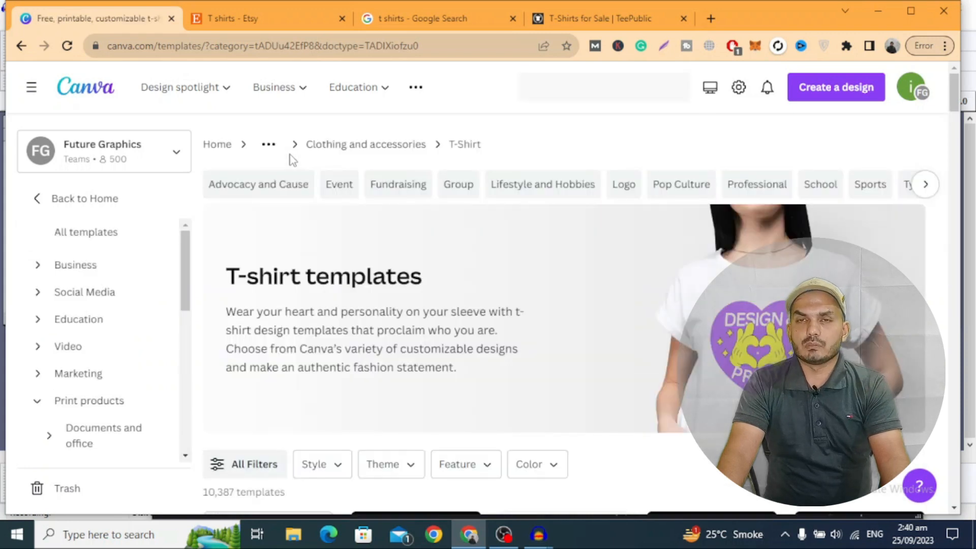
# Step: Examine Canva's T-shirt templates for typography and graphic ideas, and return to the start of the list
pyautogui.scroll(-3, 293, 160)
pyautogui.scroll(-3, 292, 160)
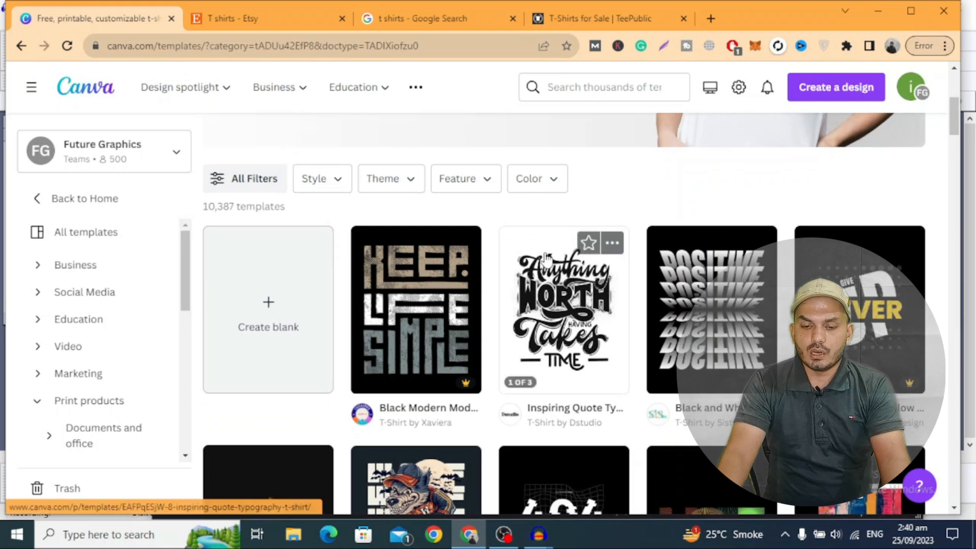
pyautogui.scroll(-6, 303, 260)
pyautogui.scroll(-3, 301, 258)
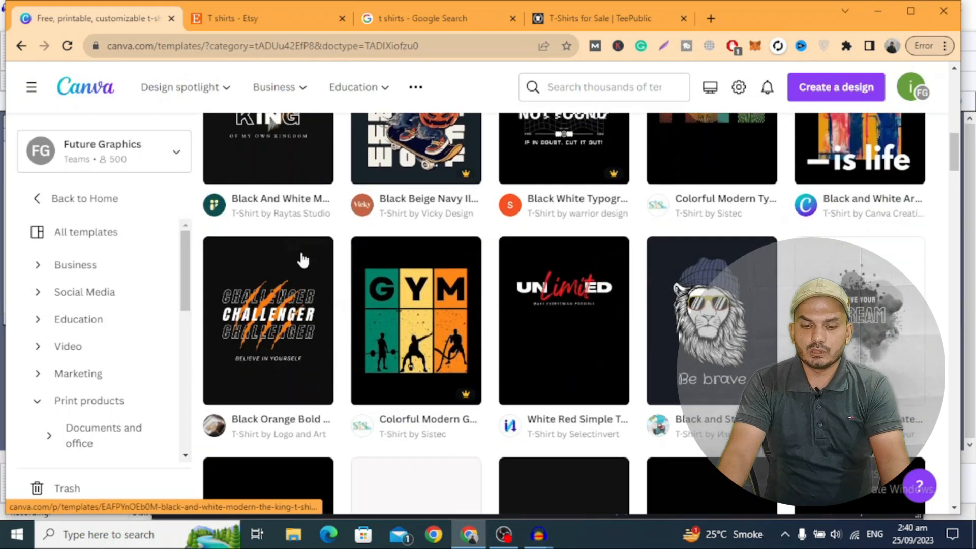
pyautogui.scroll(-4, 505, 277)
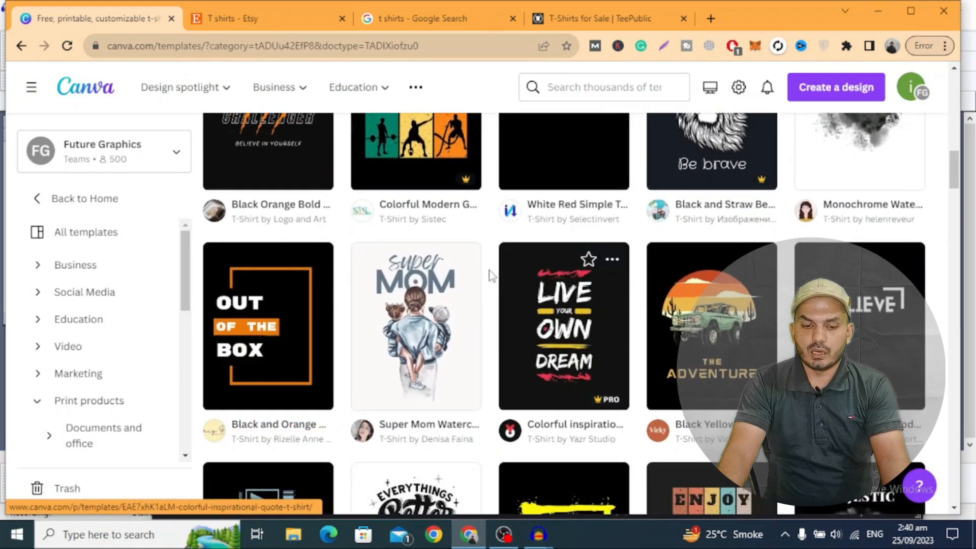
pyautogui.scroll(-4, 307, 279)
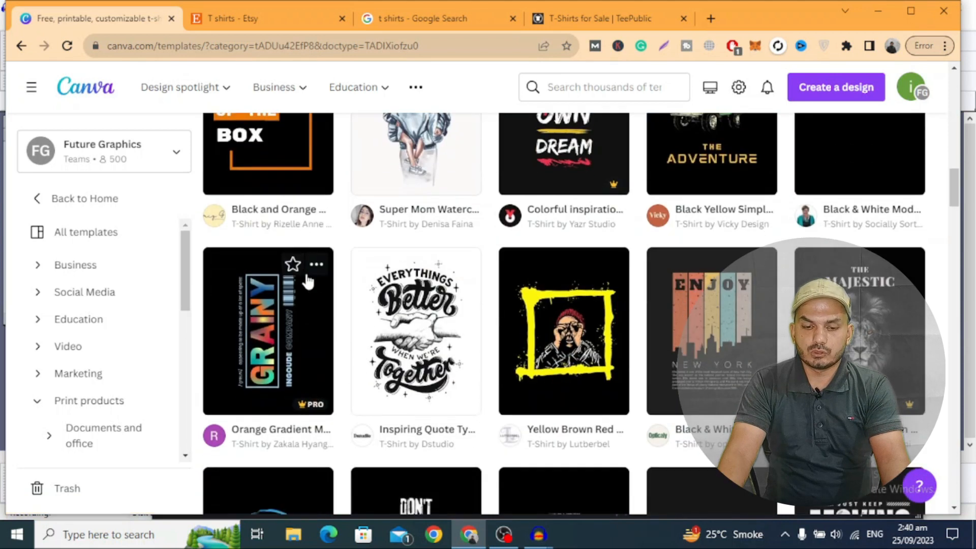
pyautogui.scroll(-10, 307, 281)
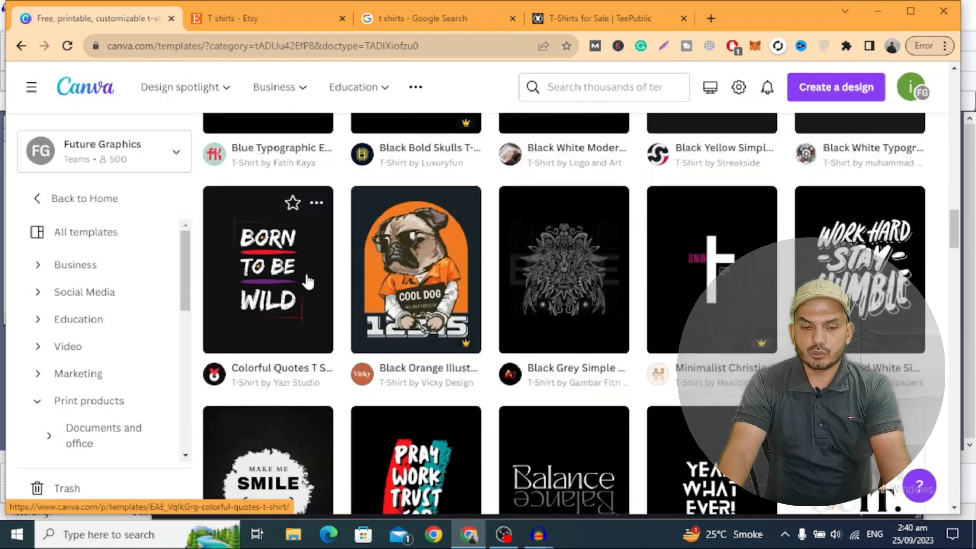
pyautogui.scroll(-3, 308, 280)
pyautogui.scroll(-3, 307, 280)
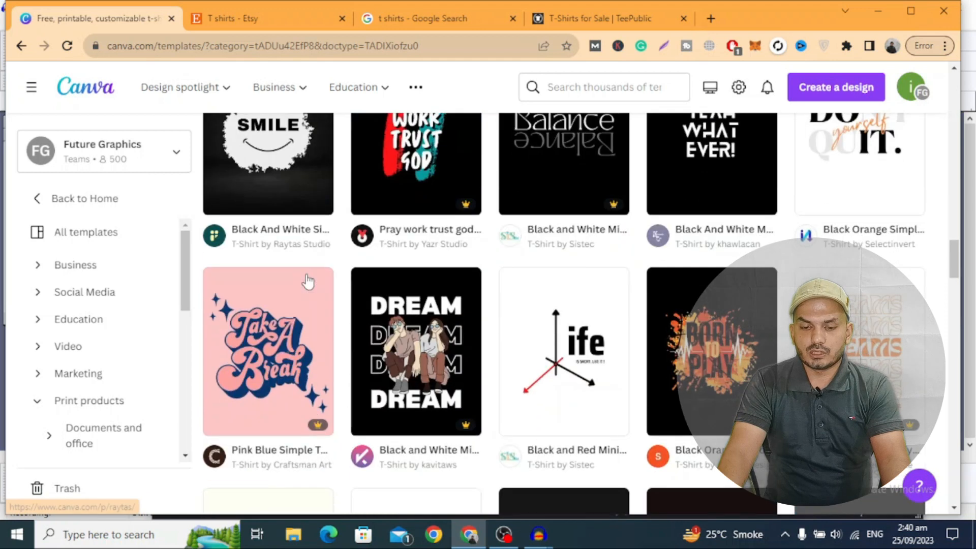
pyautogui.scroll(-3, 310, 281)
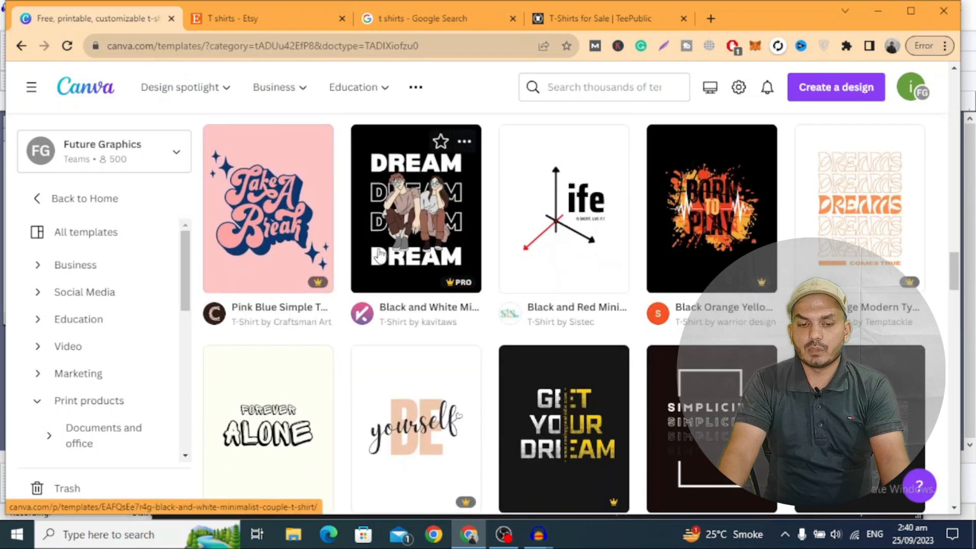
pyautogui.scroll(-4, 378, 254)
pyautogui.scroll(-4, 380, 254)
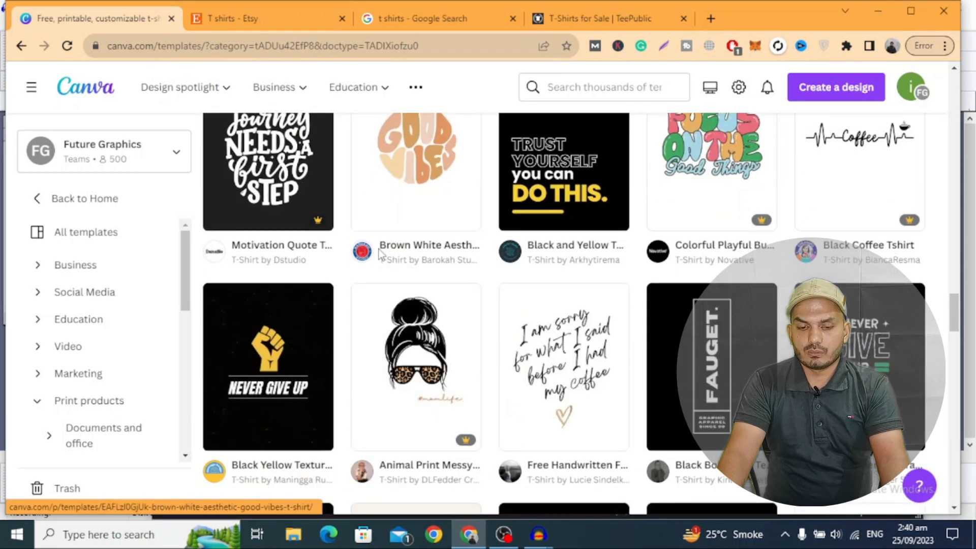
pyautogui.scroll(15, 379, 254)
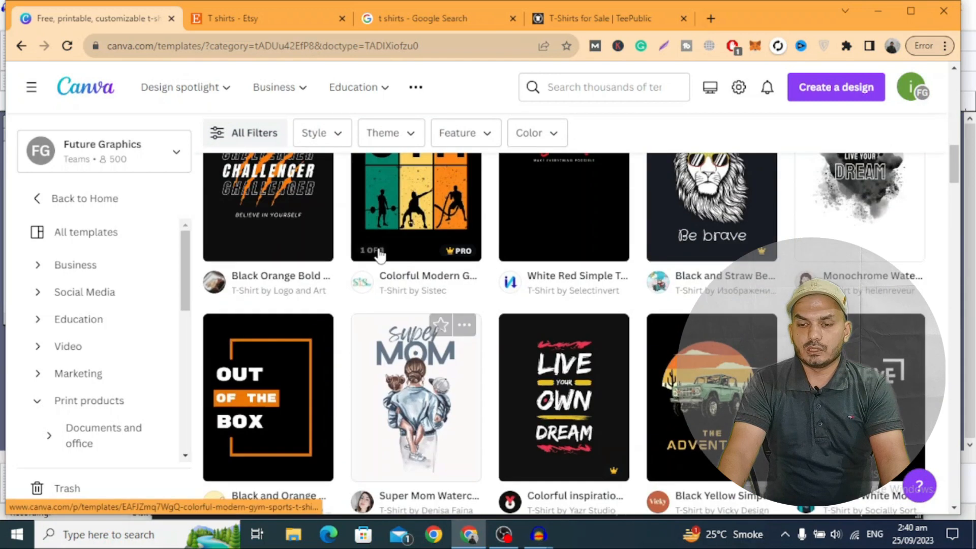
pyautogui.scroll(5, 379, 254)
pyautogui.scroll(-4, 333, 305)
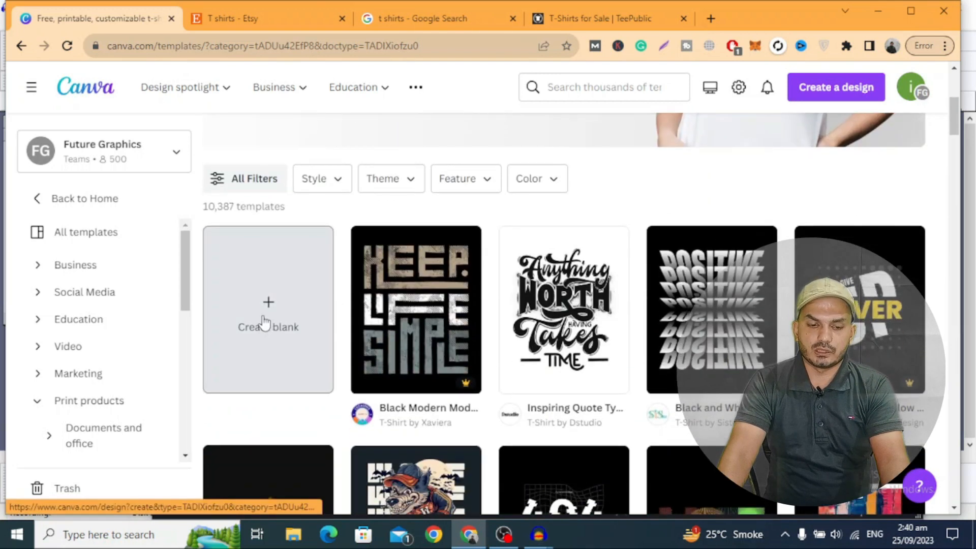
# Step: Create a blank T-shirt design, glance at the TeePublic designs, and return to the new design
pyautogui.click(266, 319)
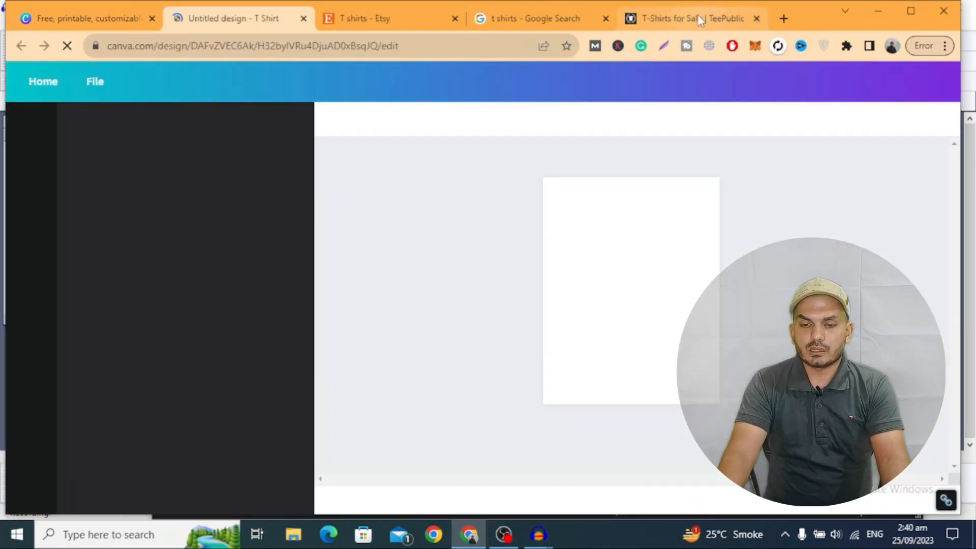
pyautogui.click(655, 21)
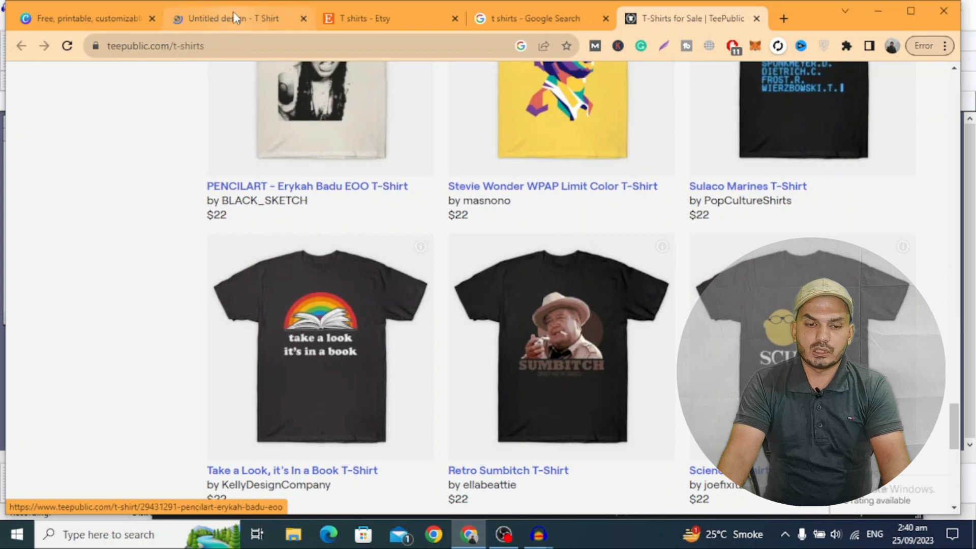
pyautogui.click(235, 18)
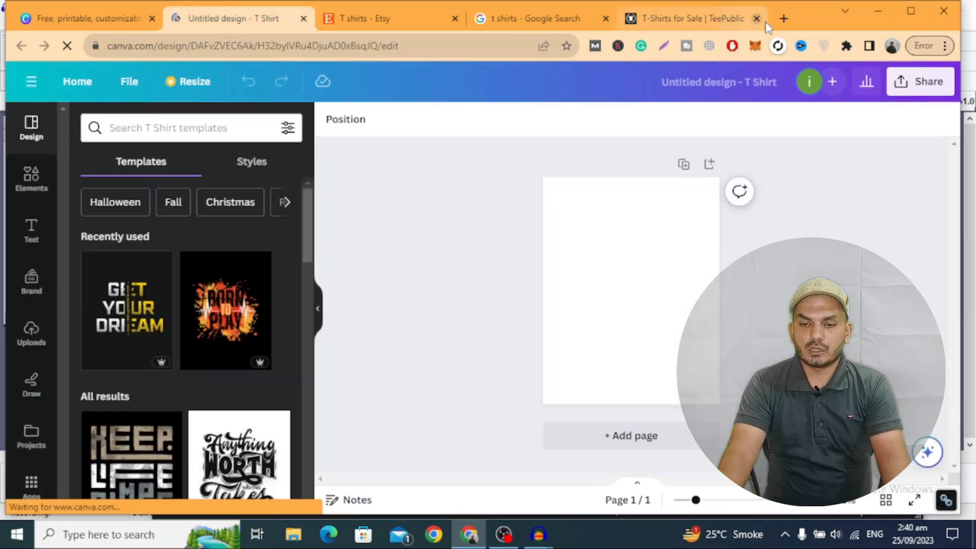
# Step: Search Google for "pngwing" in a new browser tab, open the PNGWing site, and search it for "elon musk"
pyautogui.click(783, 19)
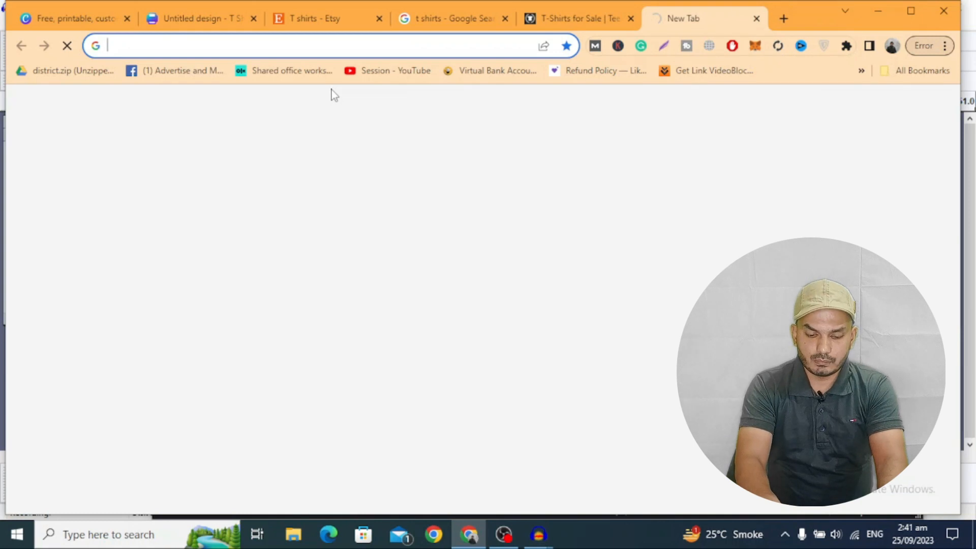
pyautogui.write('pngwing')
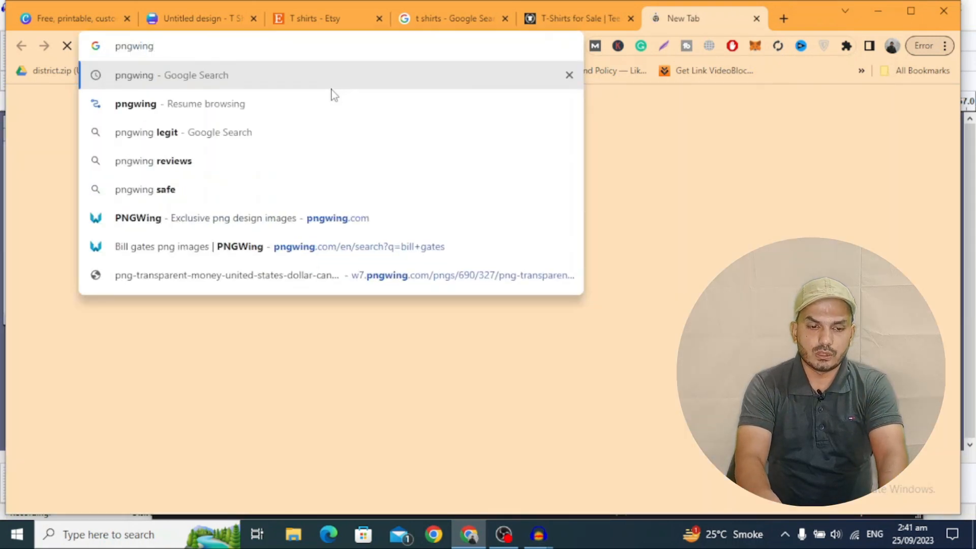
pyautogui.press('Return')
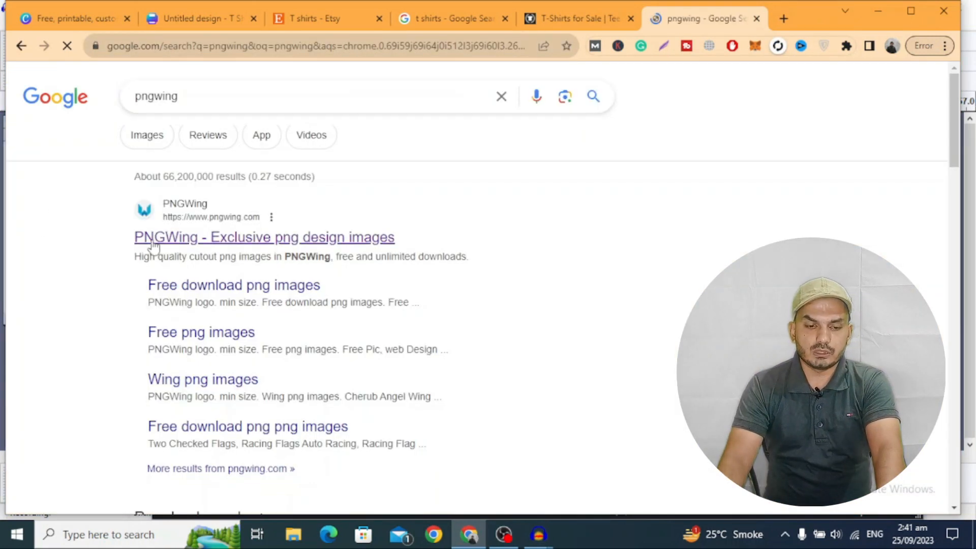
pyautogui.click(173, 236)
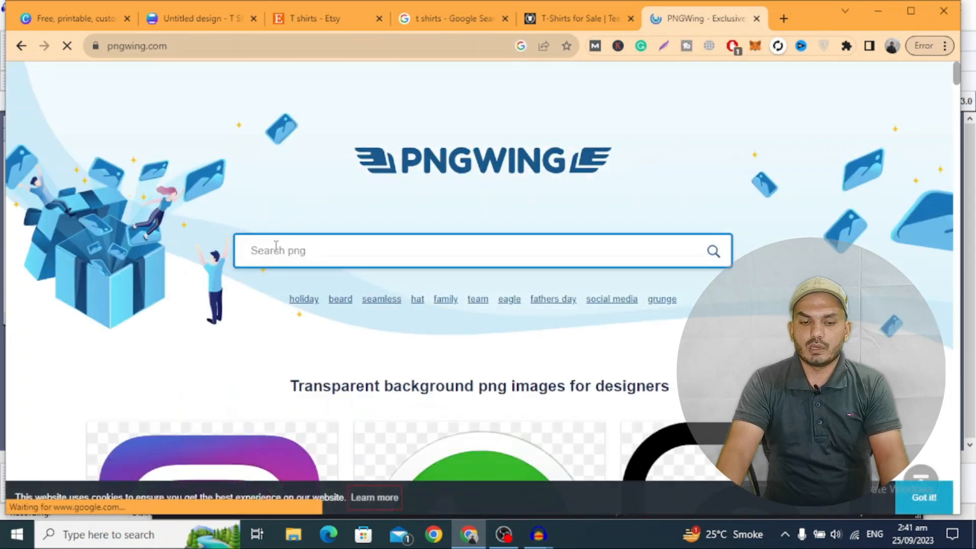
pyautogui.click(276, 246)
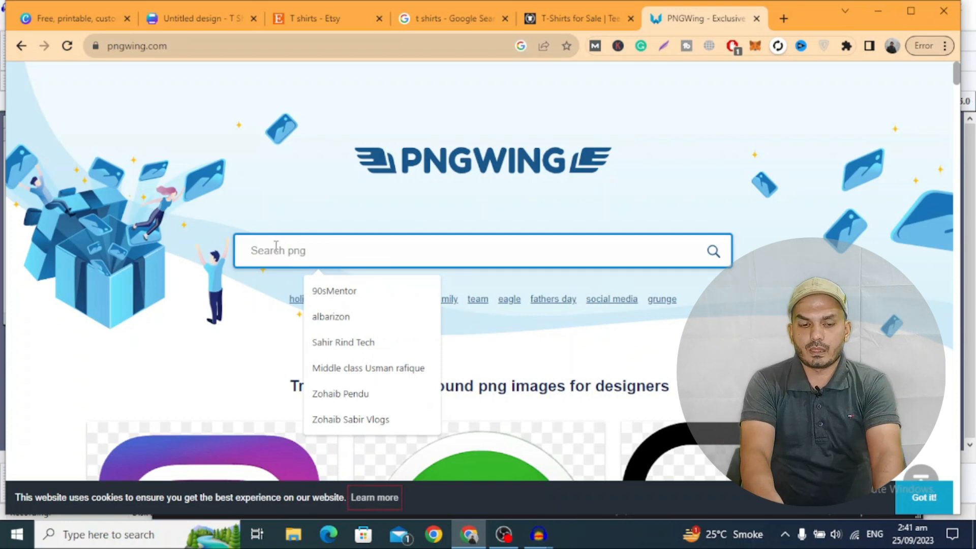
pyautogui.write('elon')
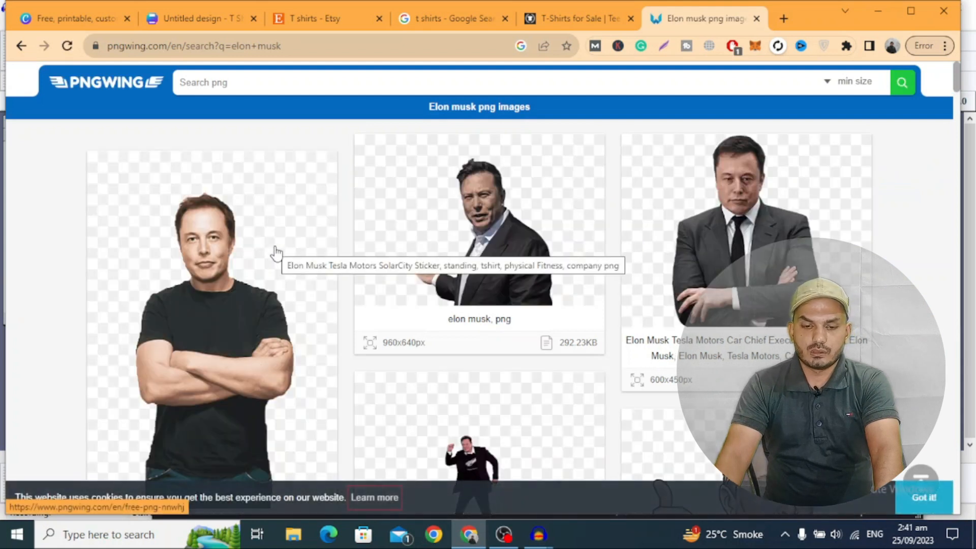
# Step: Look through the Elon Musk images on PNGWing and download the illustrated "Elon Musk, Entrepreneur, Businessman, Portrait" PNG
pyautogui.scroll(-4, 637, 242)
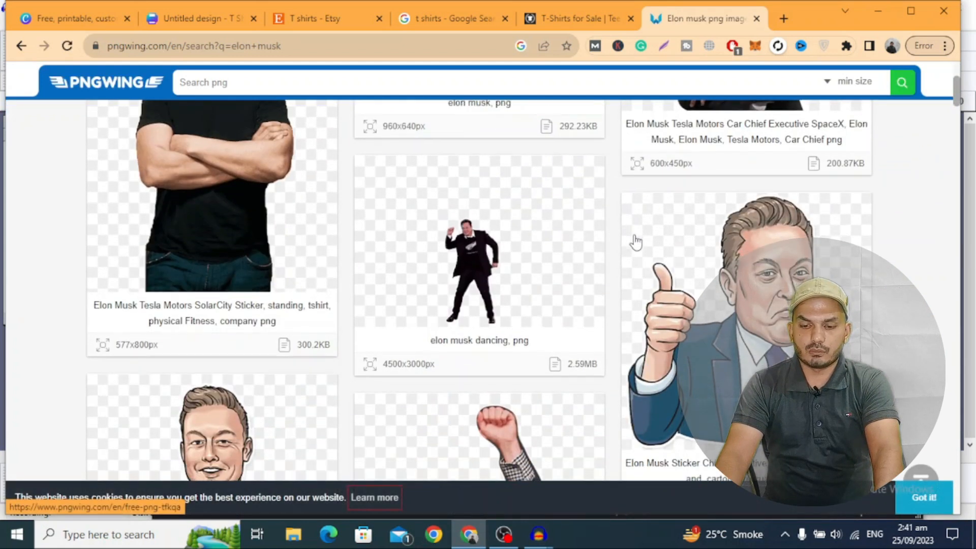
pyautogui.scroll(-10, 635, 242)
pyautogui.scroll(-10, 636, 241)
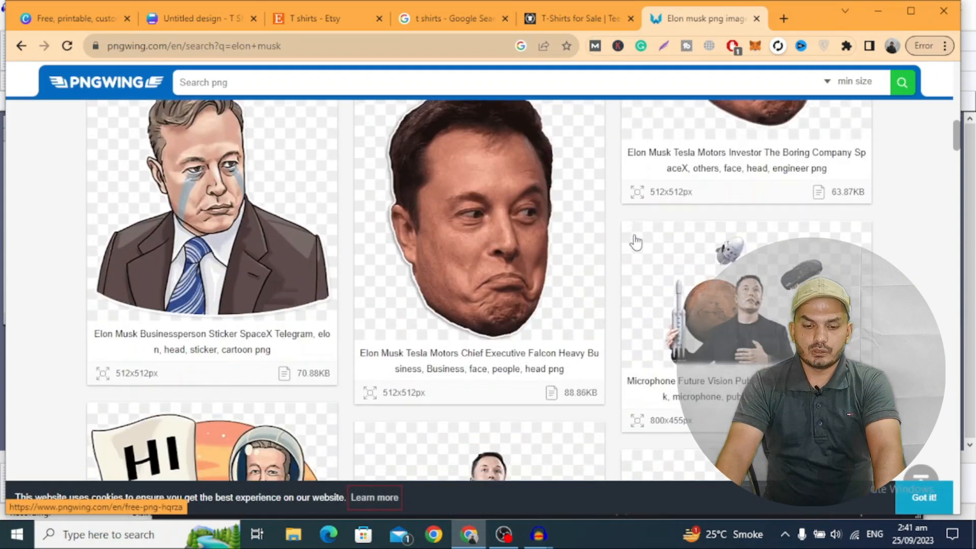
pyautogui.scroll(-4, 635, 242)
pyautogui.scroll(4, 635, 241)
pyautogui.scroll(-12, 635, 241)
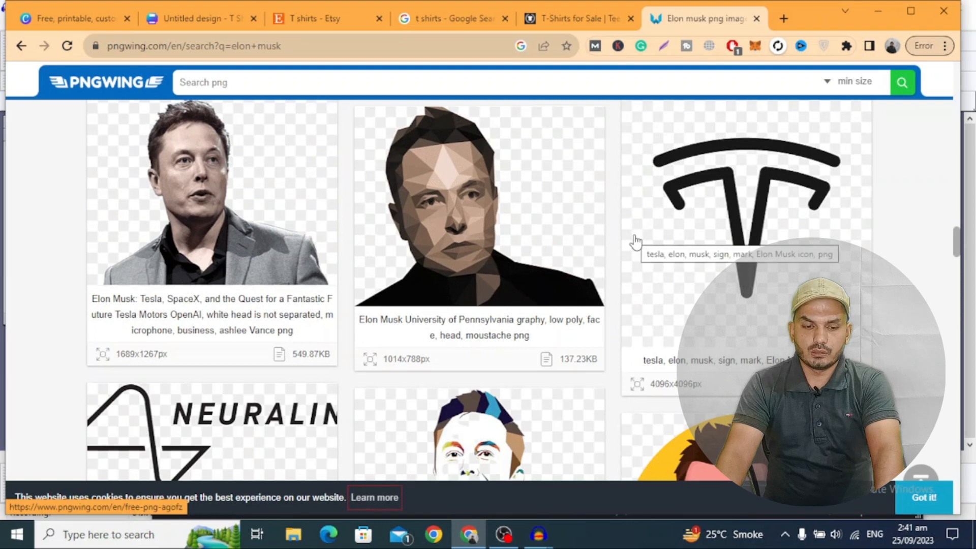
pyautogui.scroll(5, 635, 242)
pyautogui.scroll(-12, 635, 241)
pyautogui.scroll(-12, 636, 242)
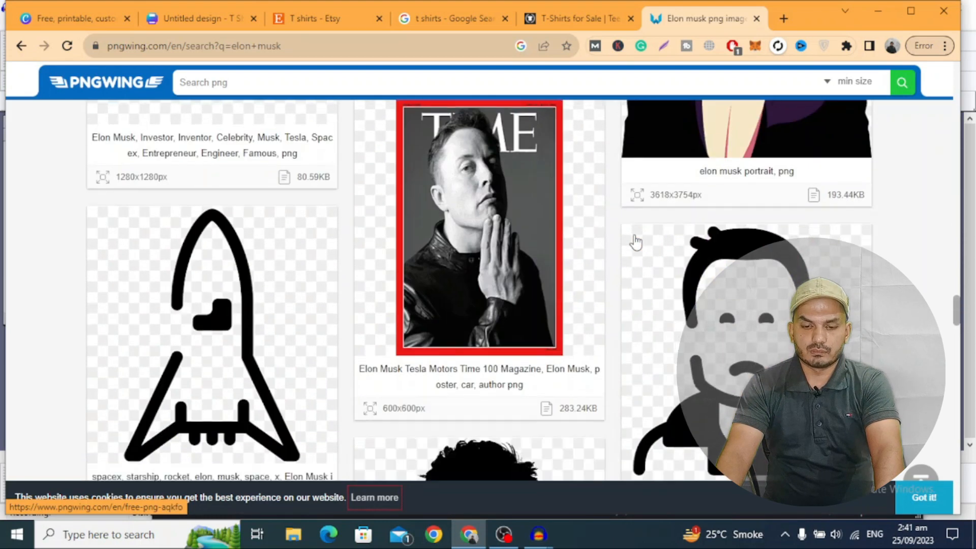
pyautogui.click(328, 251)
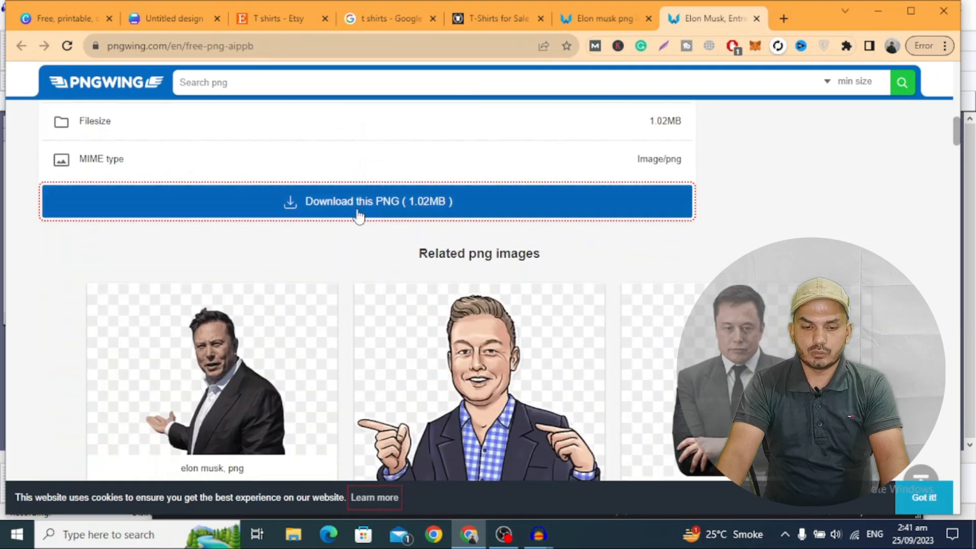
pyautogui.click(358, 215)
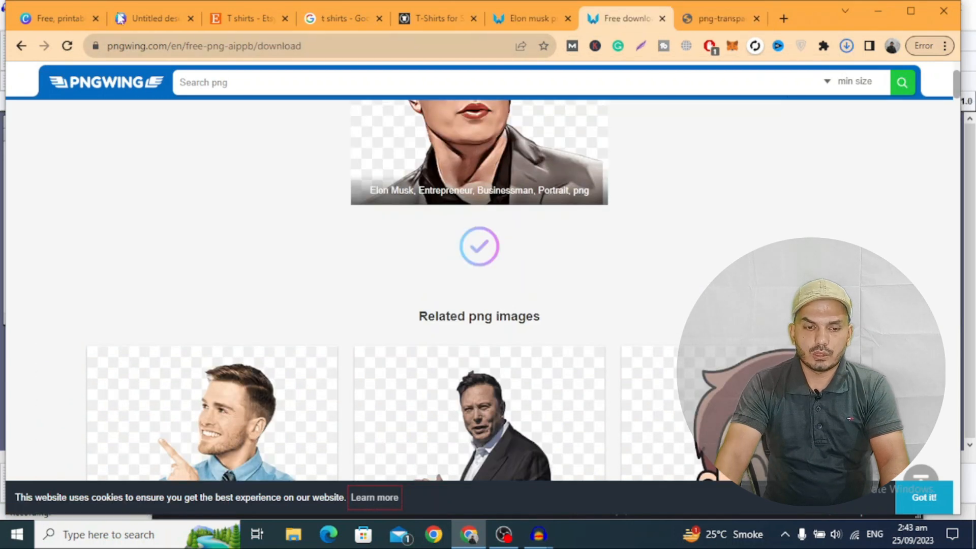
# Step: Switch to the blank Canva T-shirt design, upload the Elon Musk portrait, and place it on the page
pyautogui.click(144, 17)
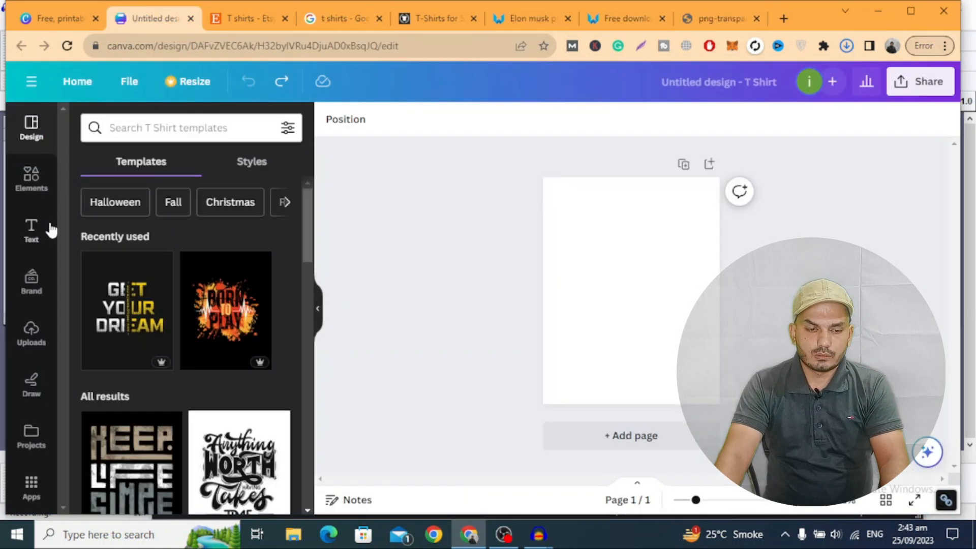
pyautogui.click(34, 331)
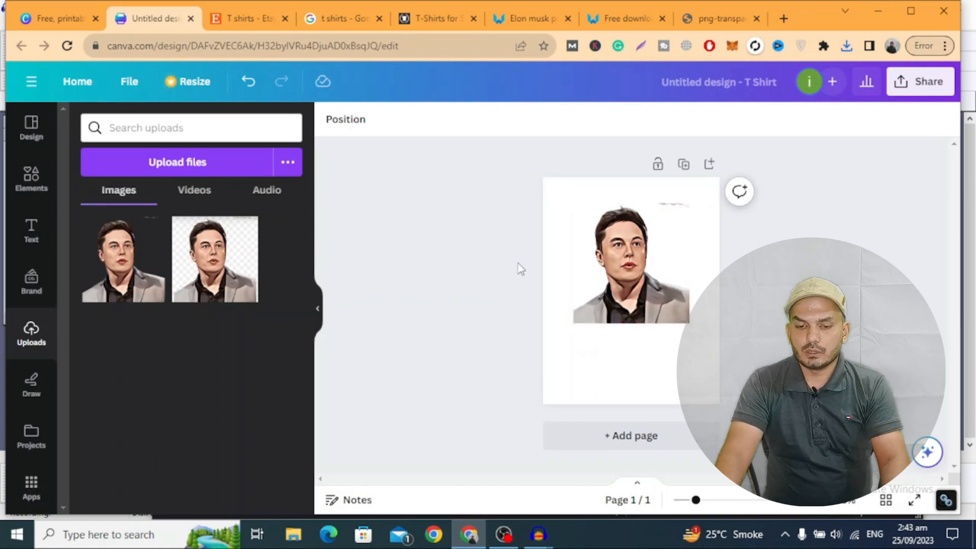
# Step: Add a heading reading "ELON" to the T-shirt design
pyautogui.click(29, 228)
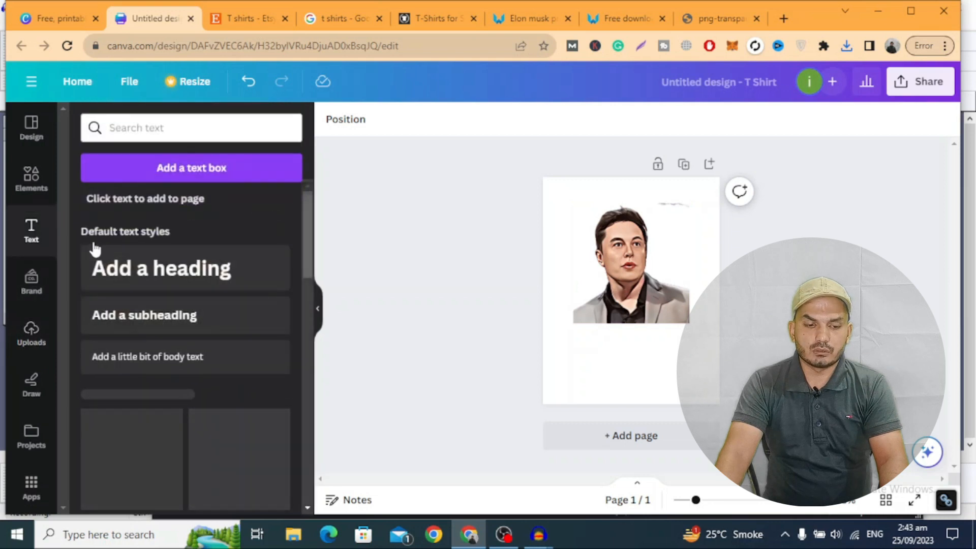
pyautogui.click(160, 275)
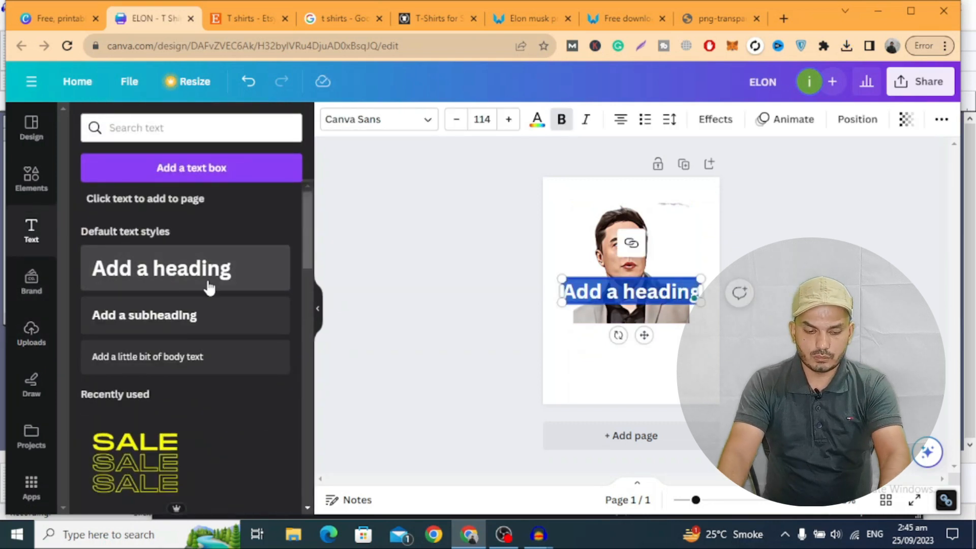
pyautogui.write('ELON')
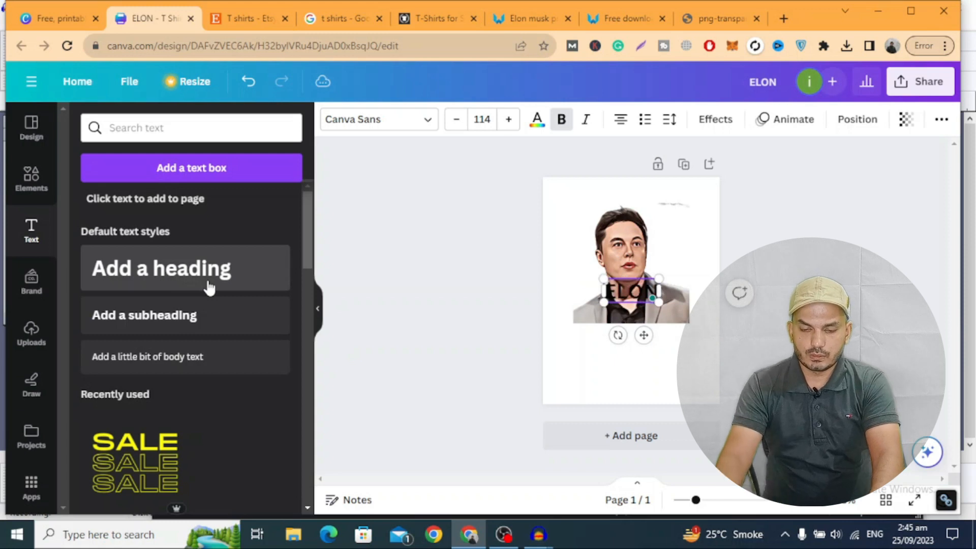
pyautogui.click(493, 311)
# Step: Move the heading below the portrait, extend its text to "ELON MUSK", and align it with the portrait's width
pyautogui.click(627, 288)
pyautogui.moveTo(626, 288); pyautogui.dragTo(604, 333)
pyautogui.click(625, 338)
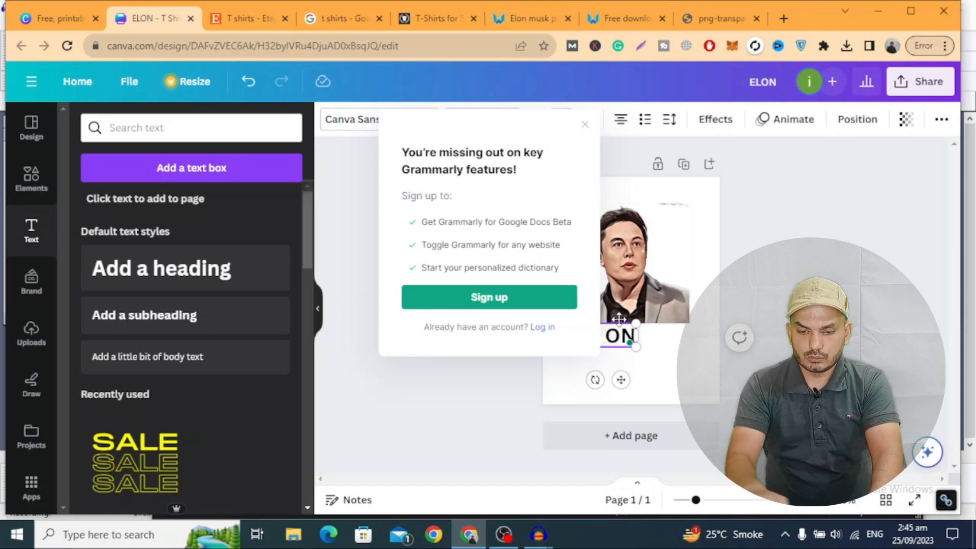
pyautogui.write('M')
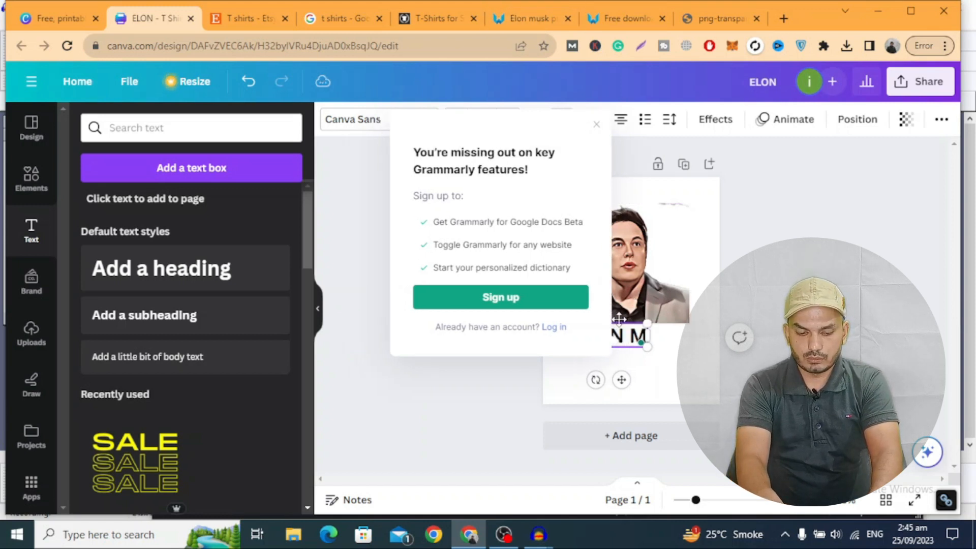
pyautogui.write('USK')
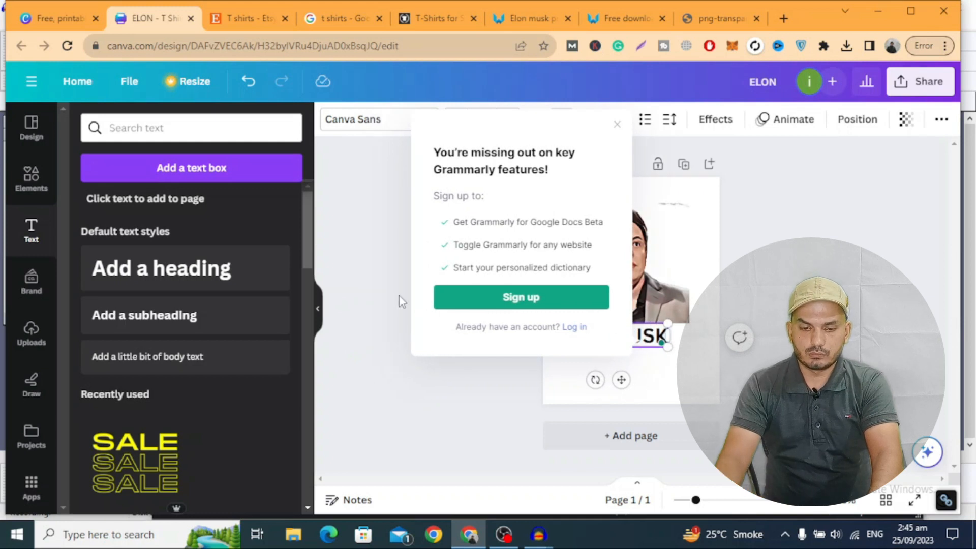
pyautogui.click(403, 299)
pyautogui.click(620, 338)
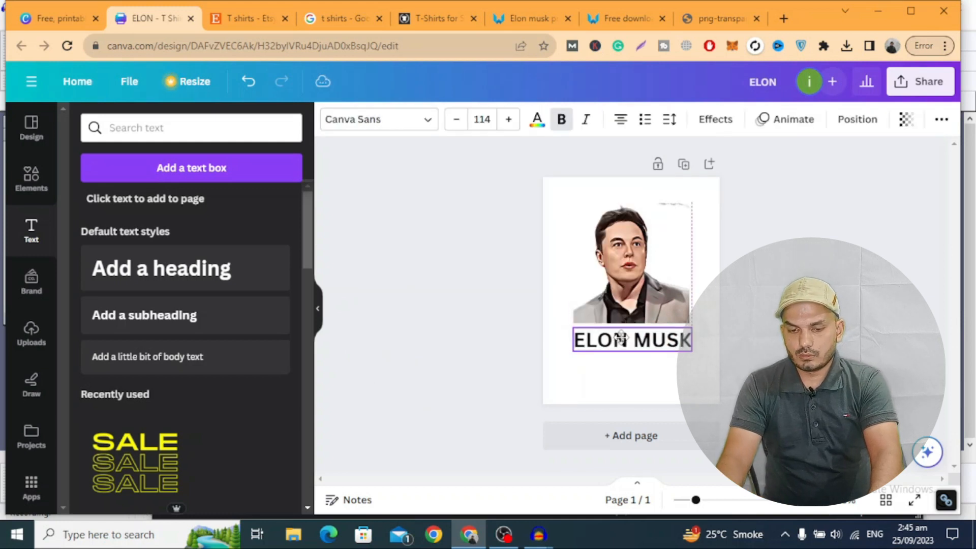
# Step: Recolor the "ELON MUSK" heading with the dark grey-brown from the portrait's photo colors, keeping it bold
pyautogui.click(620, 341)
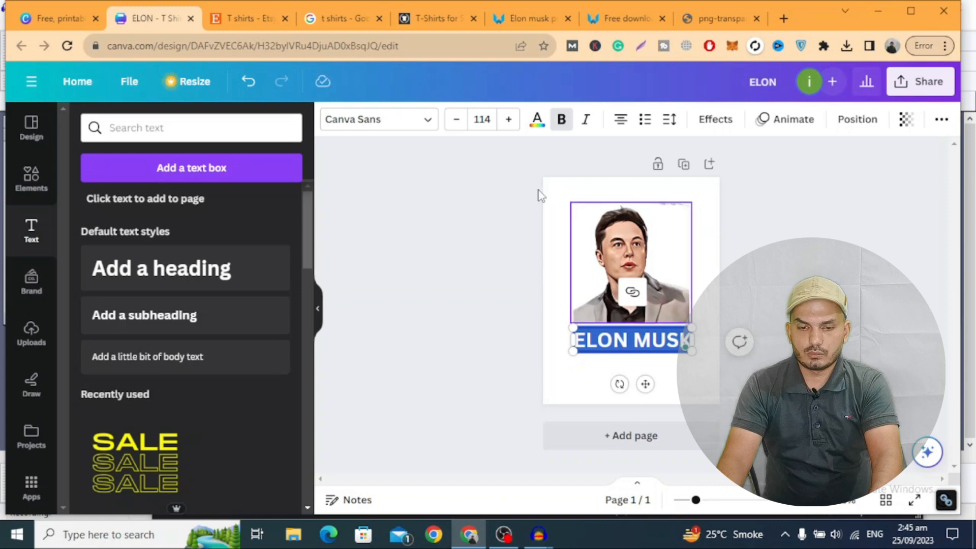
pyautogui.click(536, 121)
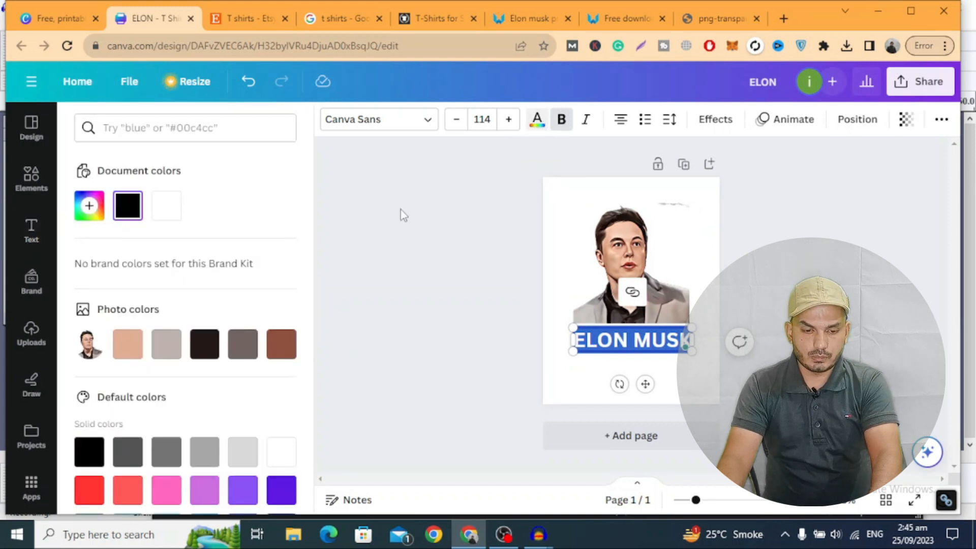
pyautogui.click(239, 345)
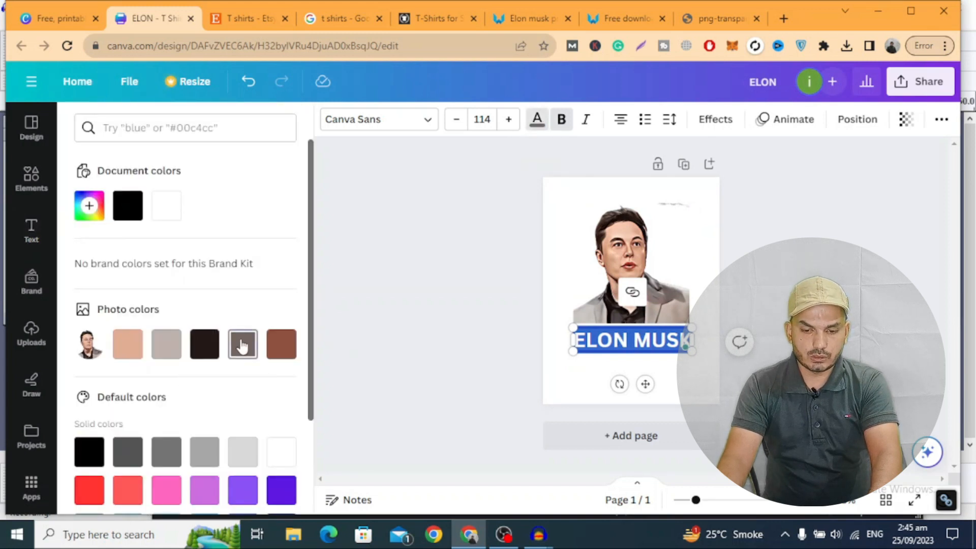
pyautogui.click(561, 121)
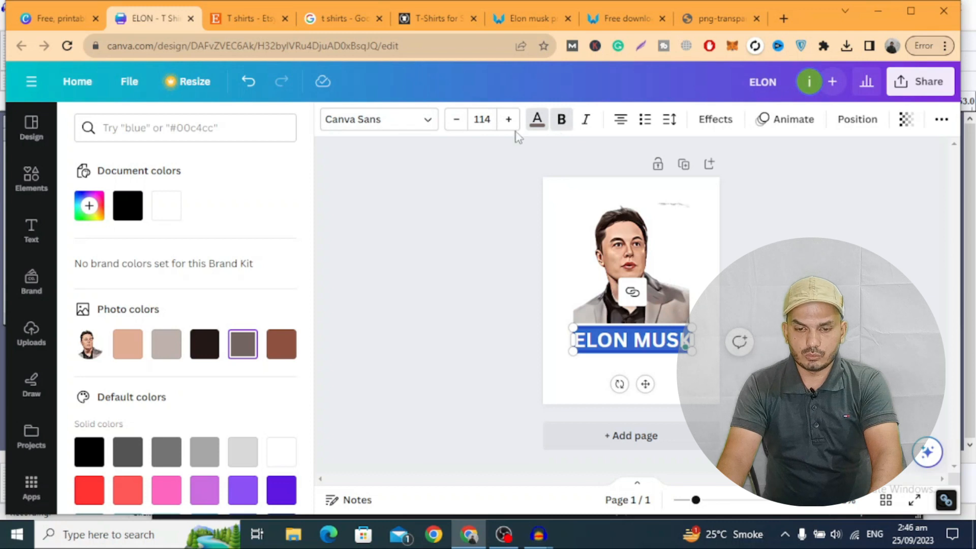
pyautogui.click(565, 123)
pyautogui.click(563, 122)
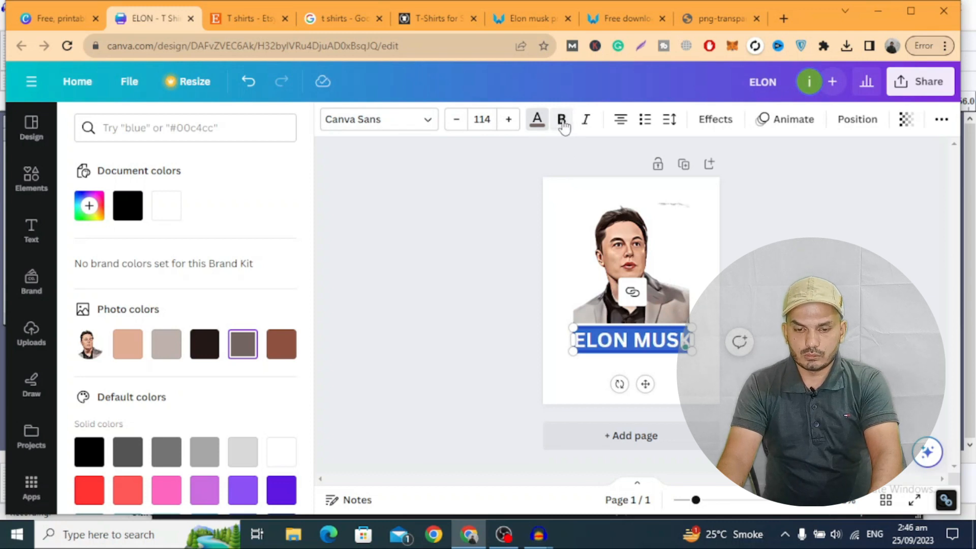
# Step: Change the "ELON MUSK" heading's font to Archivo Black
pyautogui.click(427, 124)
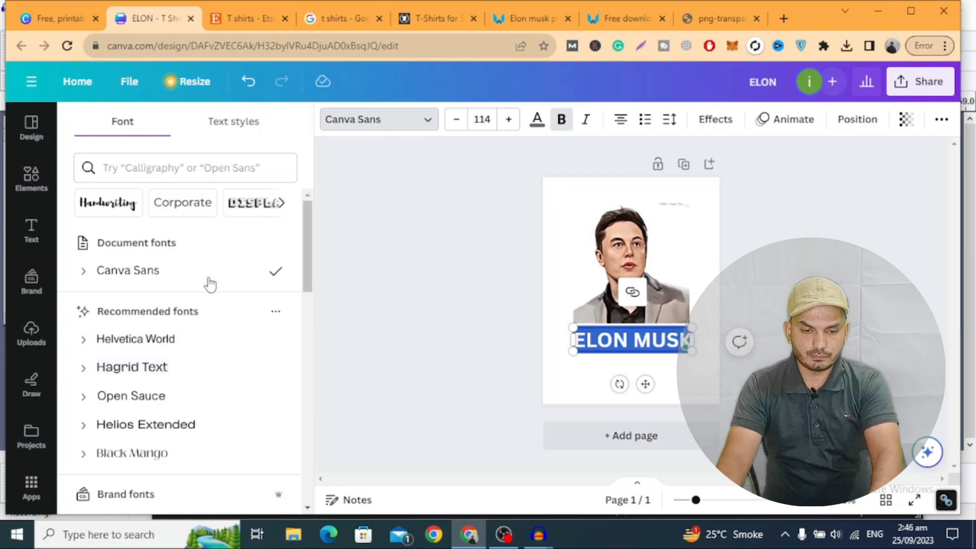
pyautogui.scroll(-7, 209, 280)
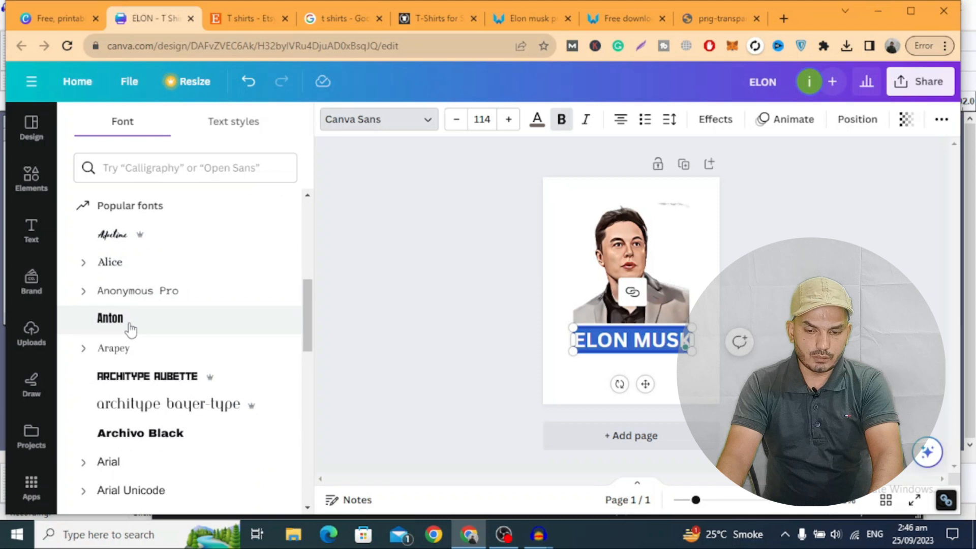
pyautogui.click(140, 436)
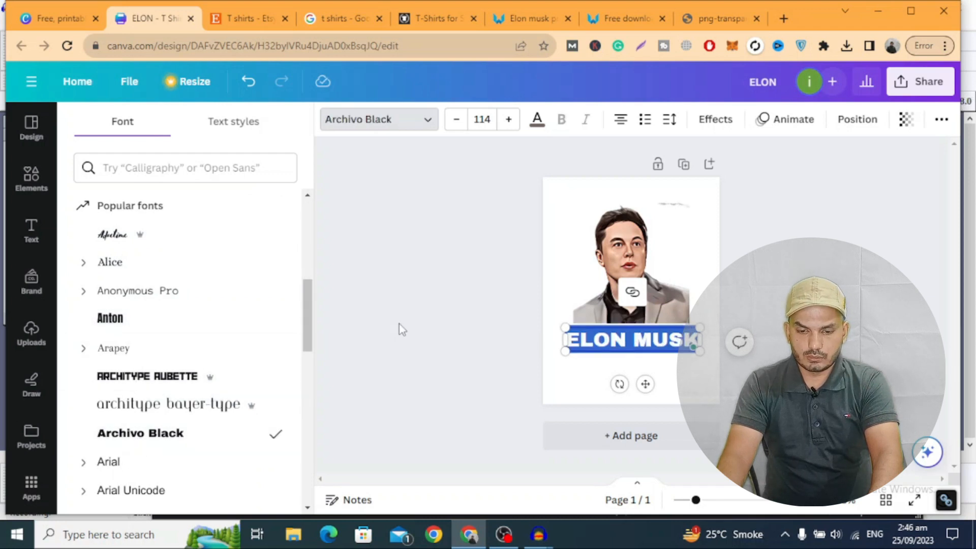
pyautogui.click(413, 321)
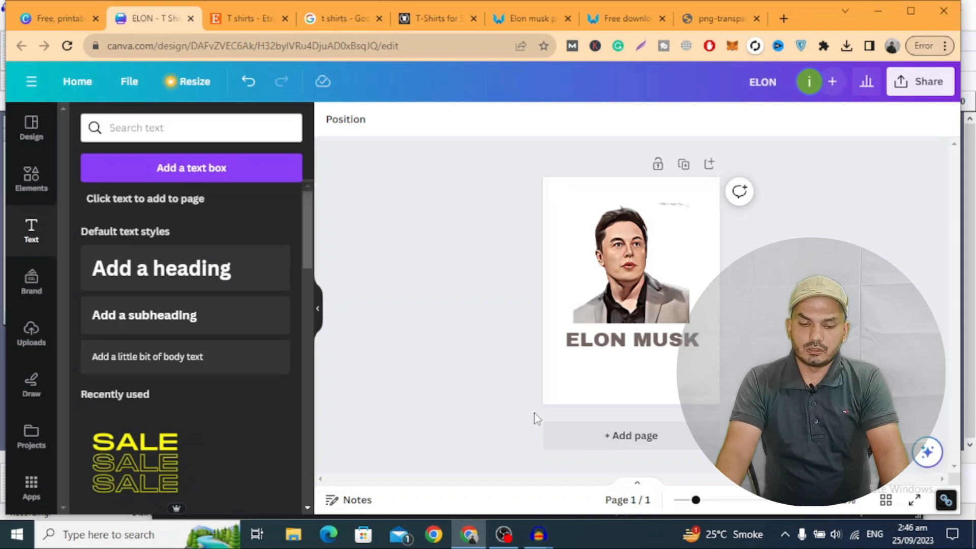
# Step: Add a second page and place a two-line heading "BE A LIGHT" in its upper-left area
pyautogui.click(601, 437)
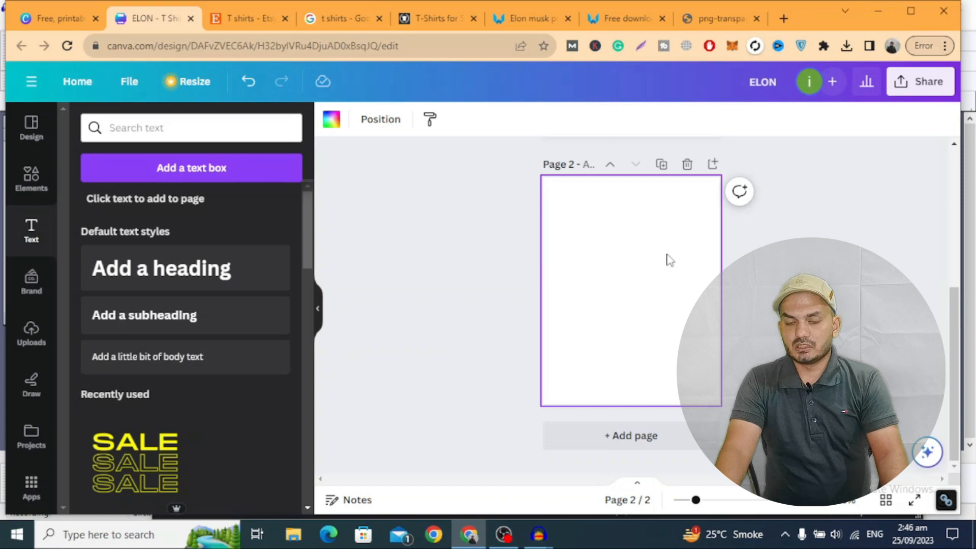
pyautogui.click(164, 272)
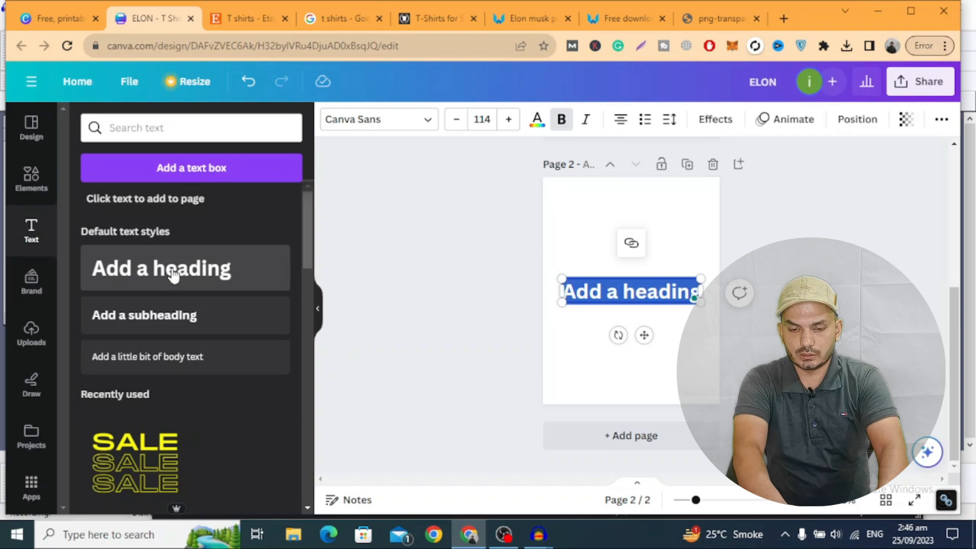
pyautogui.write('B')
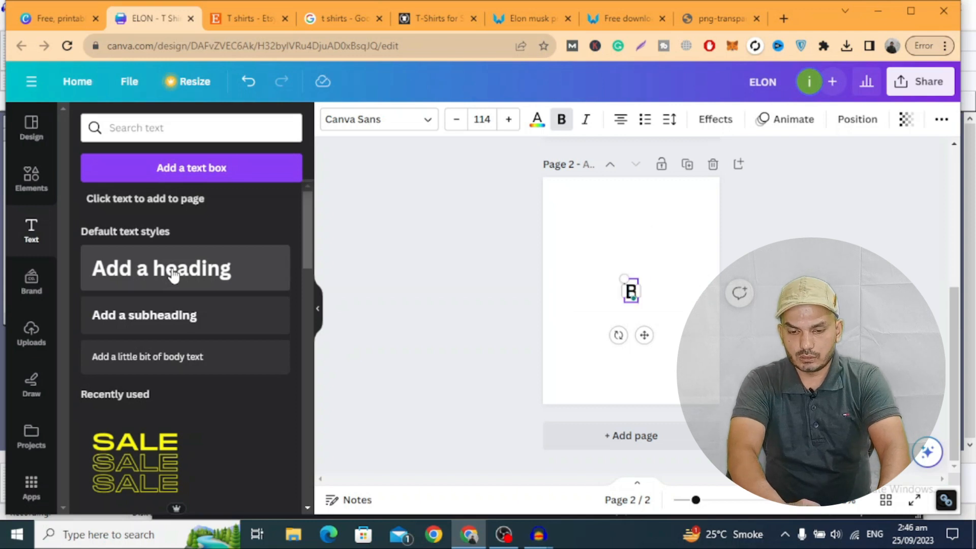
pyautogui.write('E A')
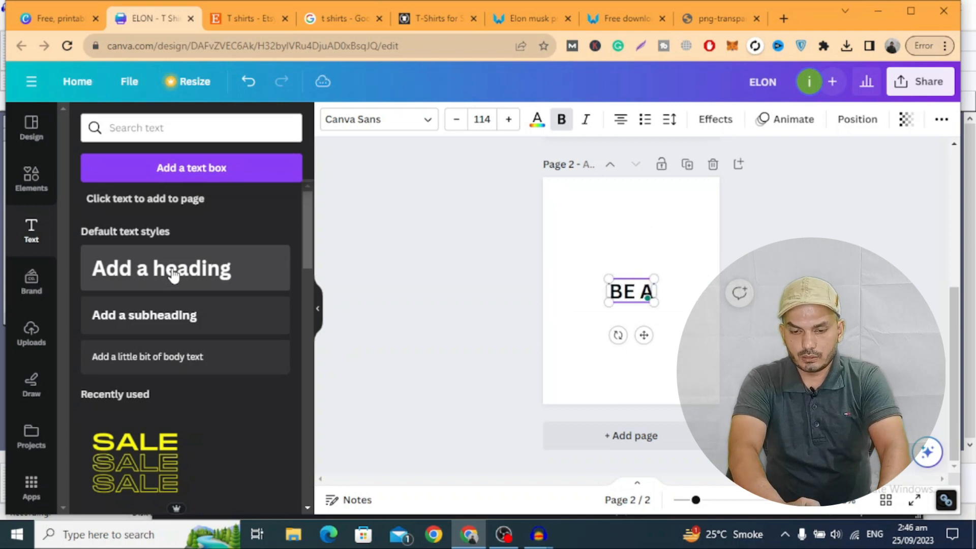
pyautogui.press('Return')
pyautogui.write('LIGHT')
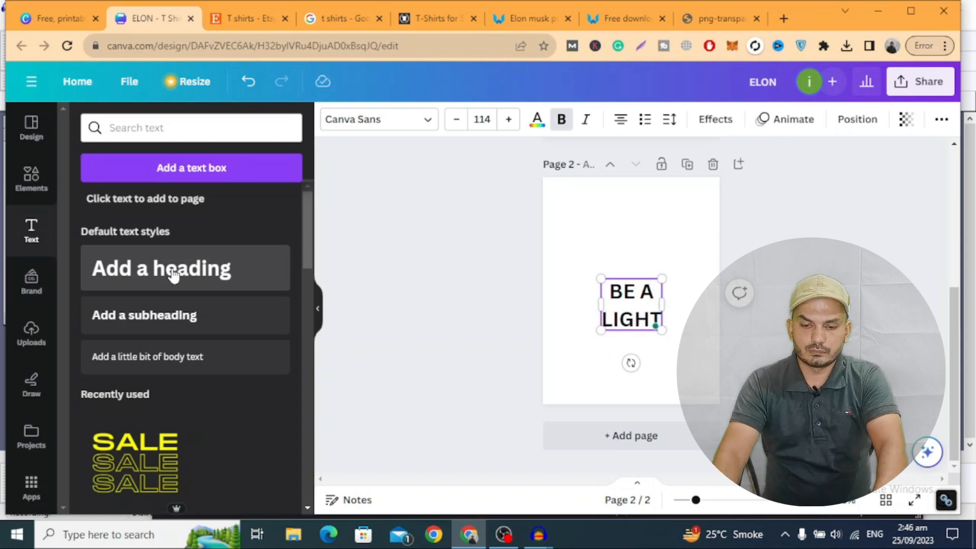
pyautogui.click(544, 283)
pyautogui.moveTo(635, 293); pyautogui.dragTo(601, 220)
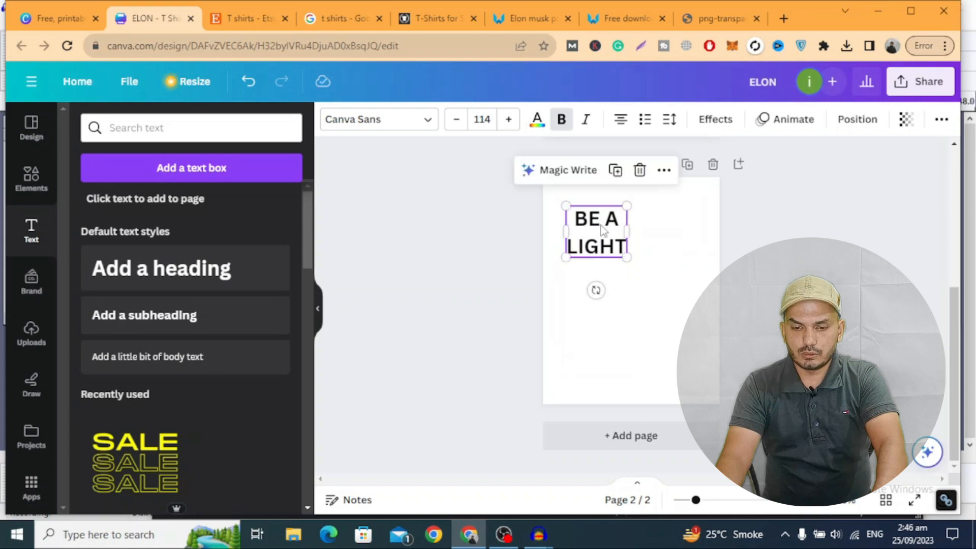
pyautogui.click(501, 251)
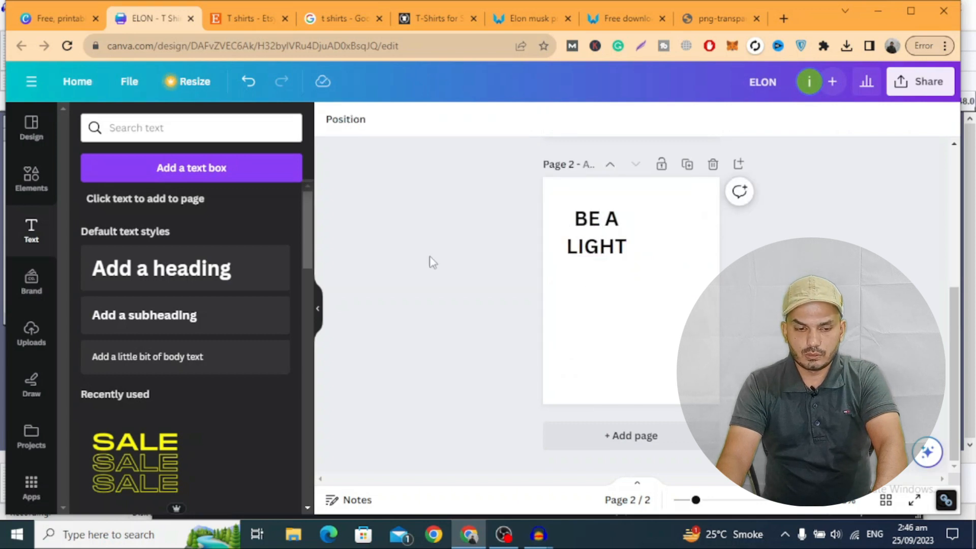
# Step: Add a heading reading "IN" and place it below the word "LIGHT" on page 2
pyautogui.click(169, 273)
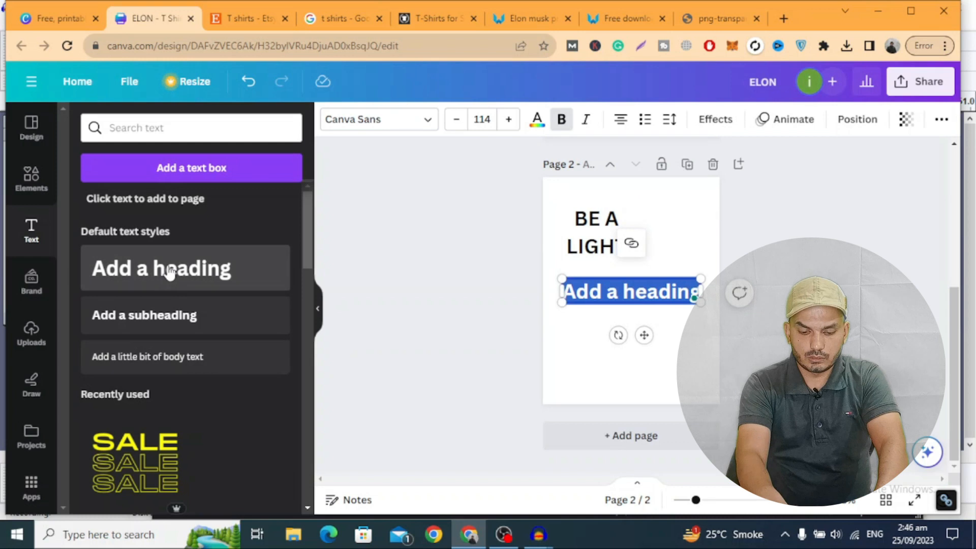
pyautogui.write('IN')
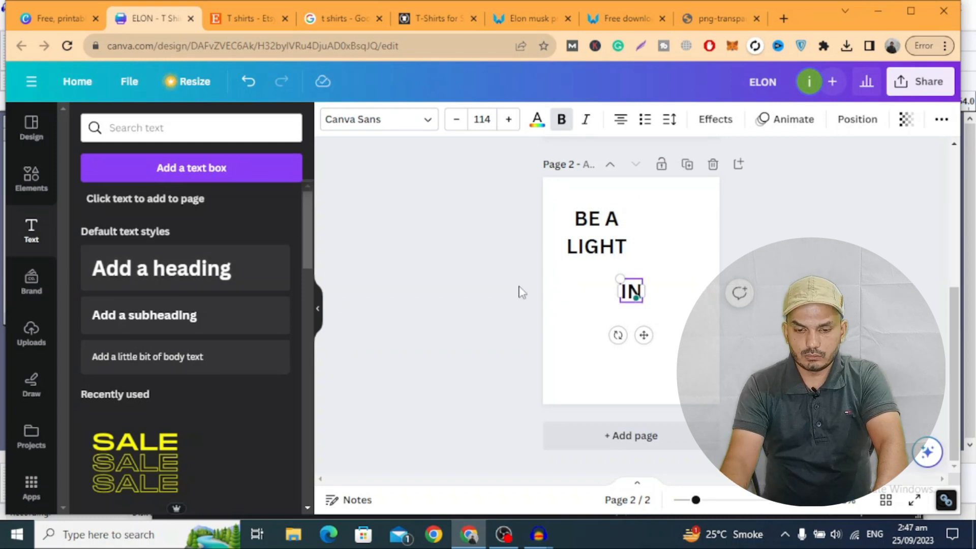
pyautogui.click(523, 287)
pyautogui.moveTo(643, 296); pyautogui.dragTo(608, 284)
# Step: Add a heading reading "THE" and place it below the word "IN" on page 2
pyautogui.click(163, 276)
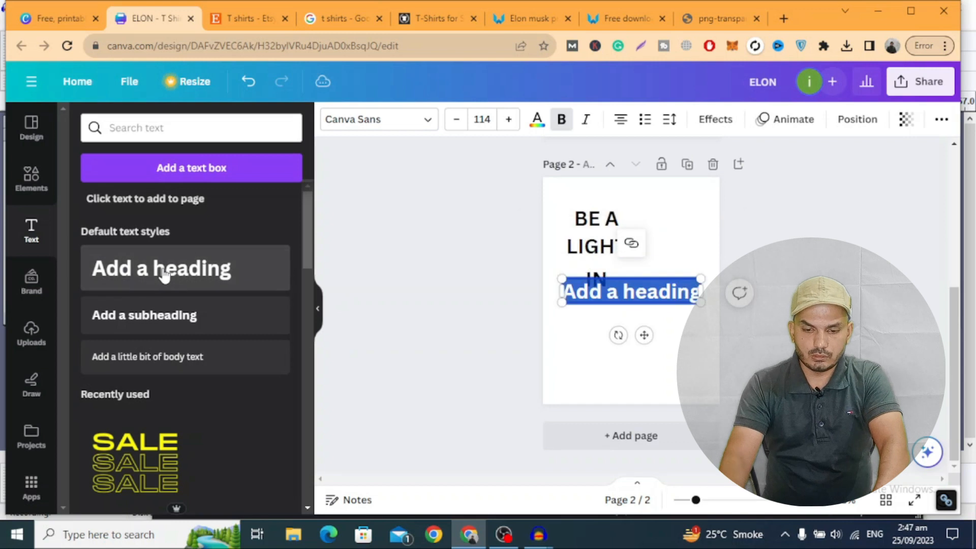
pyautogui.write('thE')
pyautogui.press('BackSpace')
pyautogui.press('BackSpace')
pyautogui.press('BackSpace')
pyautogui.write('THE')
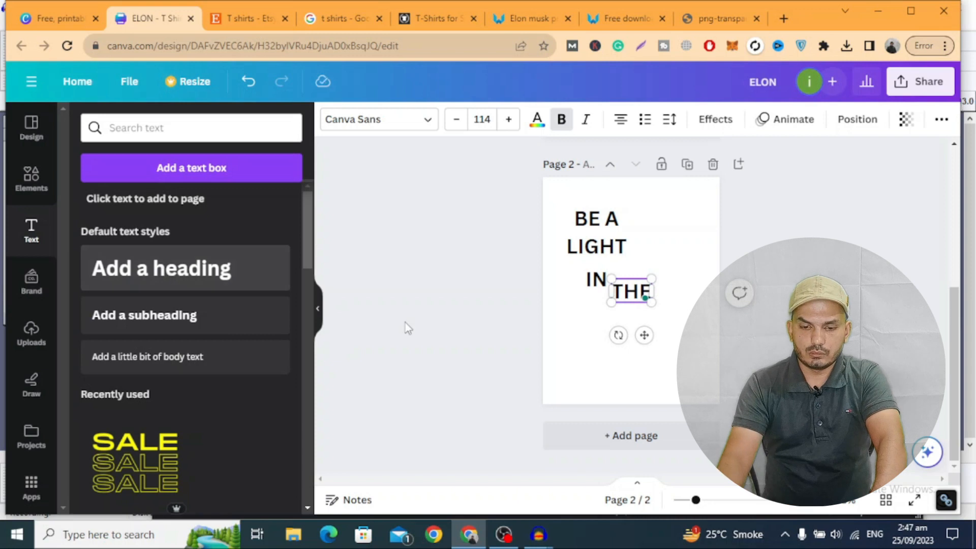
pyautogui.click(492, 291)
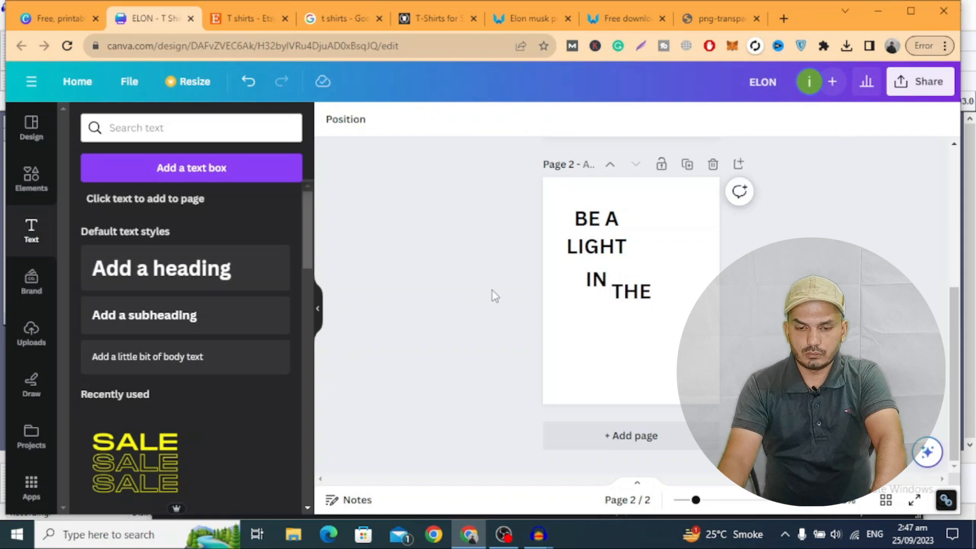
pyautogui.click(635, 295)
pyautogui.moveTo(634, 295); pyautogui.dragTo(600, 328)
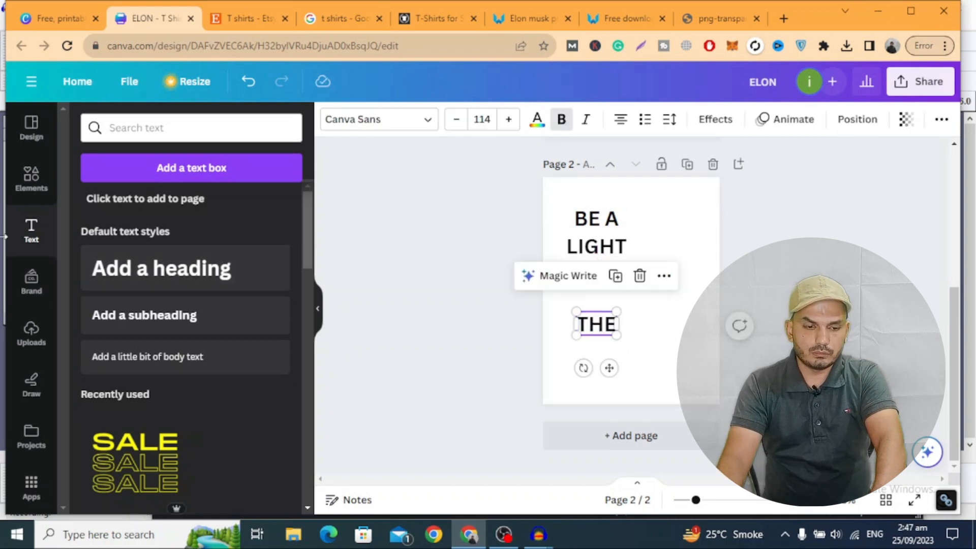
# Step: Search the elements for "bulb" and add the yellow glowing light bulb graphic to page 2
pyautogui.click(30, 178)
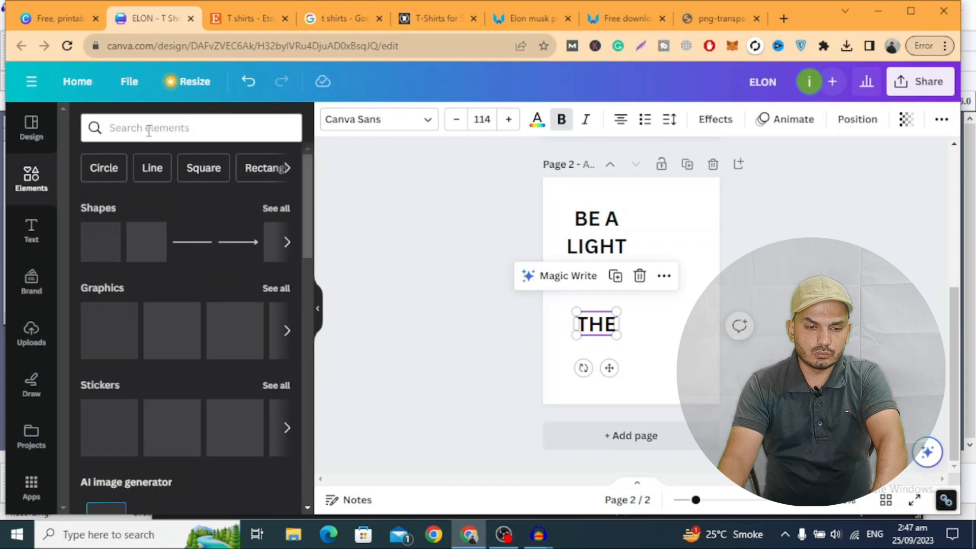
pyautogui.click(149, 130)
pyautogui.write('bulb')
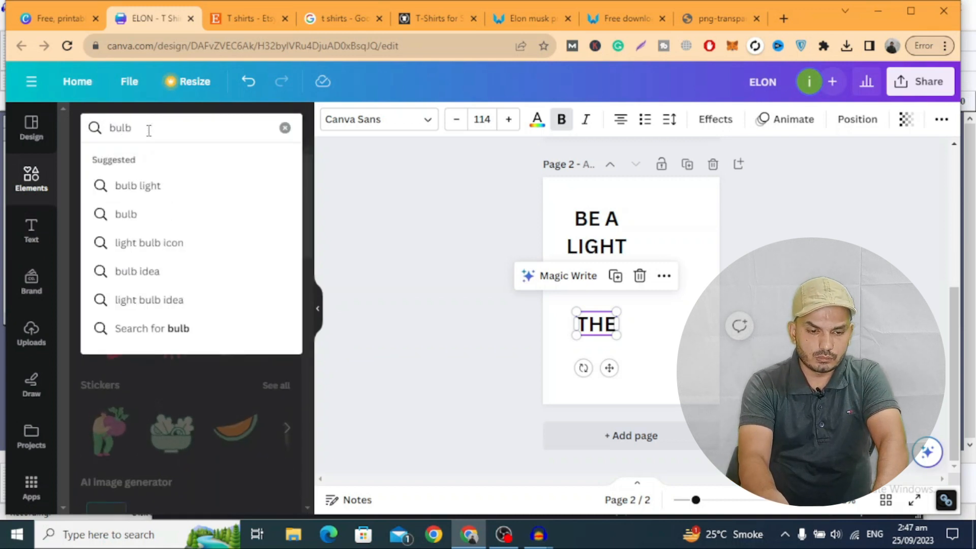
pyautogui.press('Return')
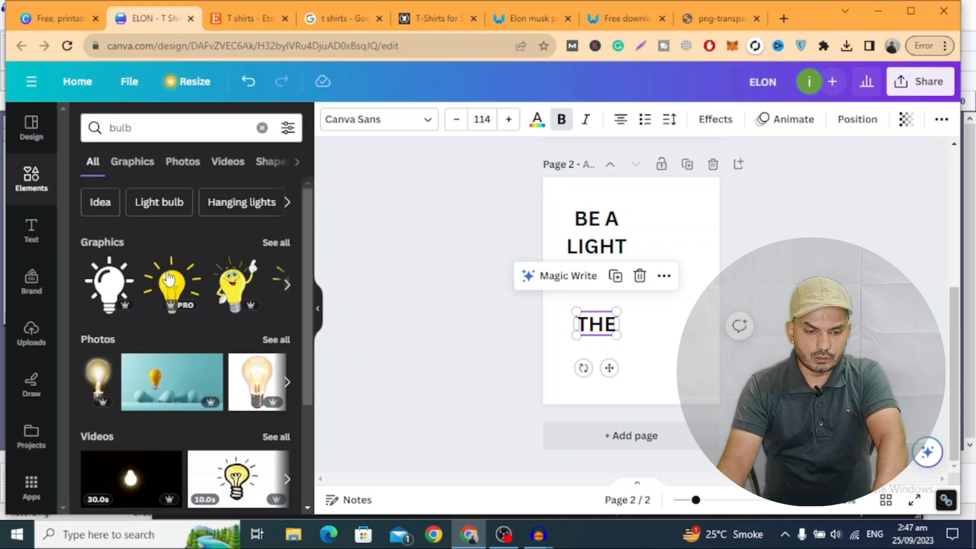
pyautogui.click(171, 282)
# Step: Add a heading reading "DARKNESS" to page 2
pyautogui.click(31, 231)
pyautogui.click(140, 270)
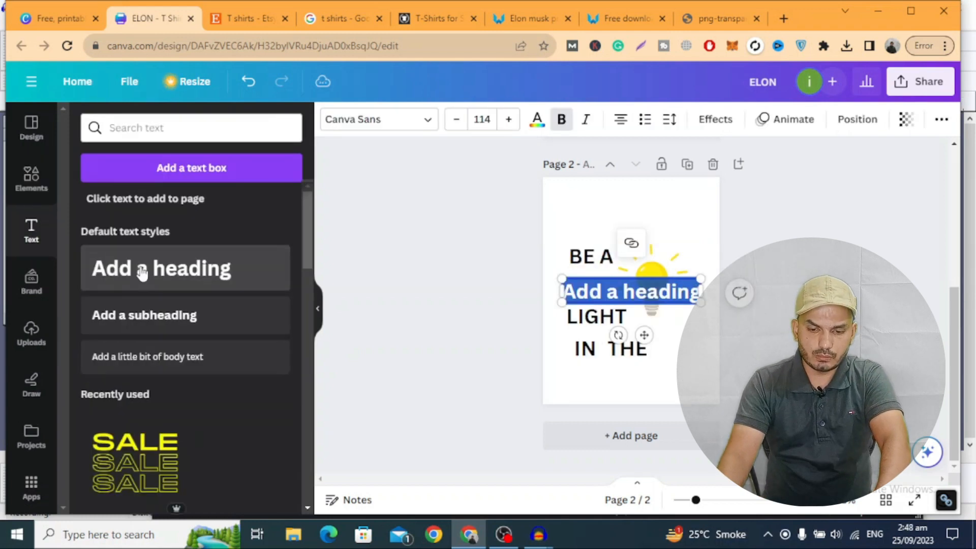
pyautogui.write('DARKNES')
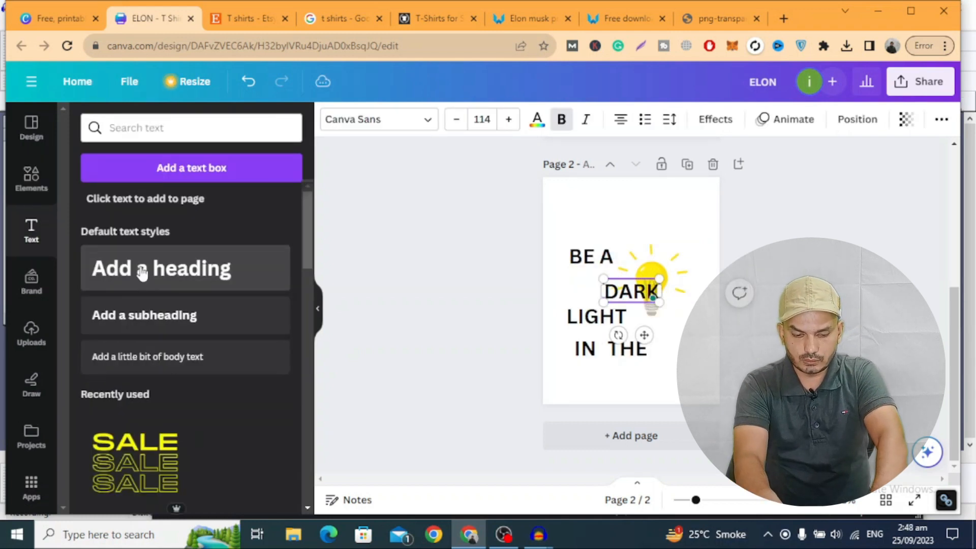
pyautogui.write('S')
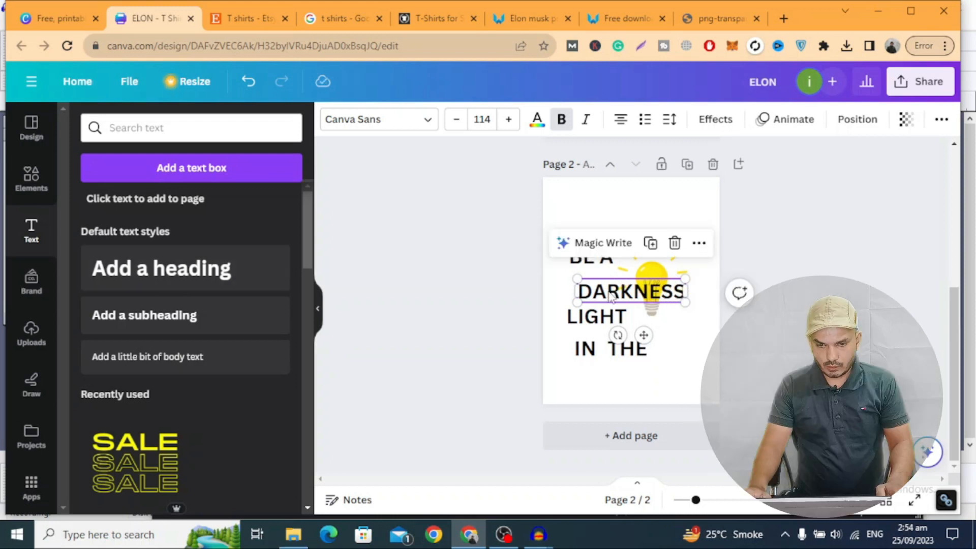
# Step: Rotate the "DARKNESS" heading to run vertically downward and place it along the page's right edge beside the bulb
pyautogui.moveTo(610, 296); pyautogui.dragTo(640, 379)
pyautogui.moveTo(645, 421); pyautogui.dragTo(597, 363)
pyautogui.moveTo(660, 376); pyautogui.dragTo(695, 279)
pyautogui.click(699, 276)
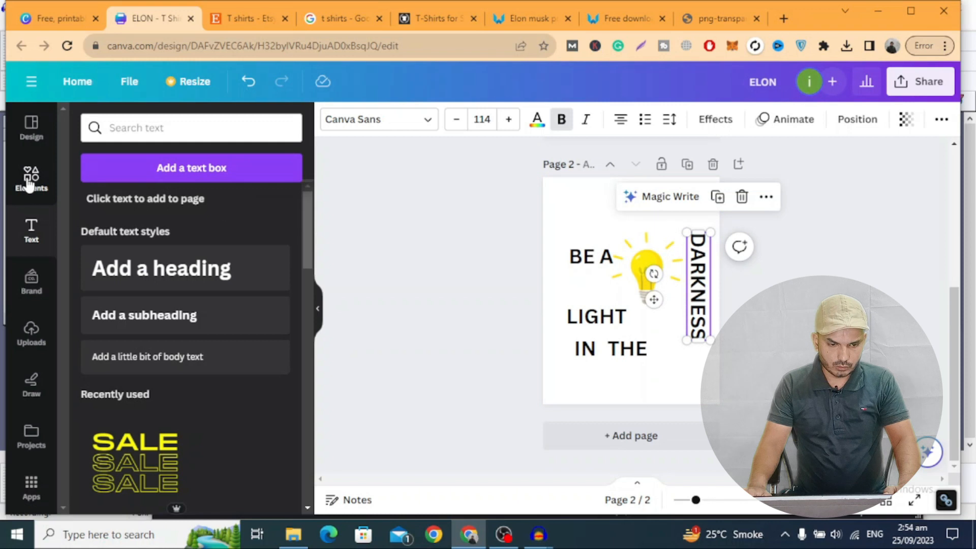
# Step: Add a yellow rounded square shape to page 2 and stretch it into a tall panel behind the vertical "DARKNESS" heading
pyautogui.click(30, 183)
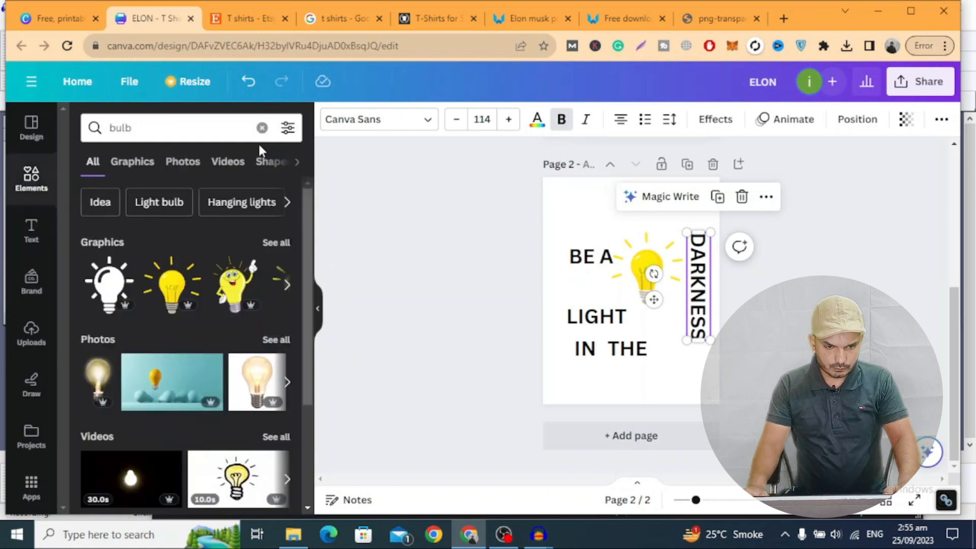
pyautogui.click(262, 127)
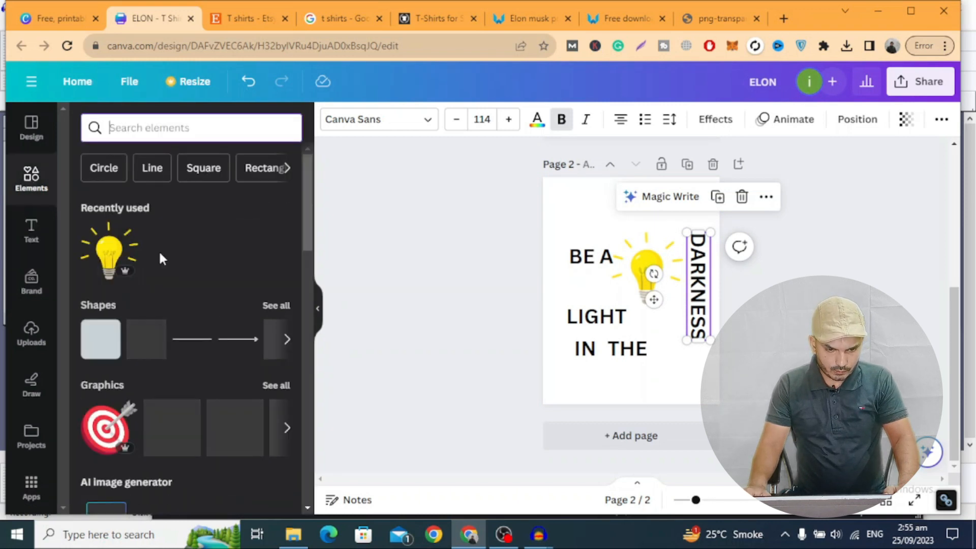
pyautogui.click(100, 339)
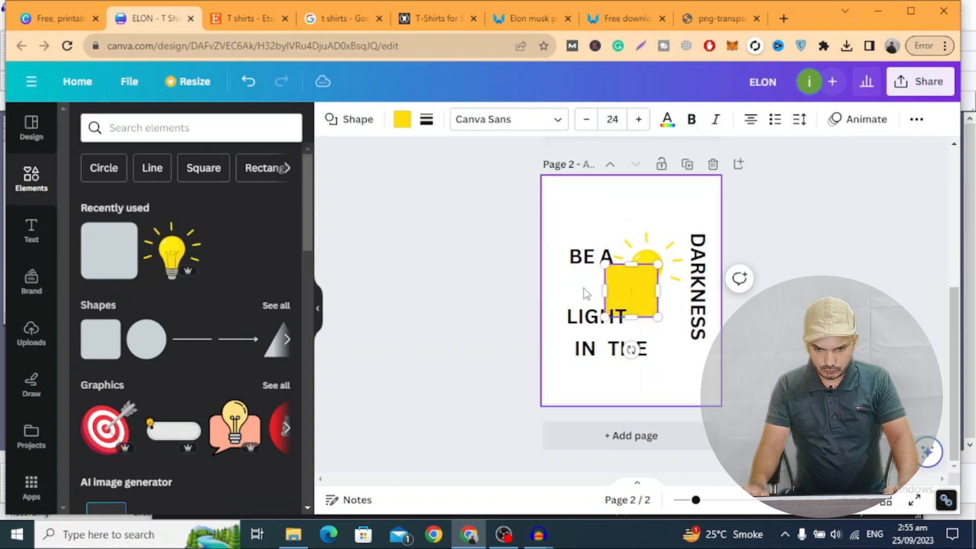
pyautogui.moveTo(625, 288); pyautogui.dragTo(691, 211)
pyautogui.moveTo(719, 265); pyautogui.dragTo(710, 264)
pyautogui.moveTo(693, 320); pyautogui.dragTo(694, 355)
pyautogui.click(697, 278)
pyautogui.moveTo(692, 273); pyautogui.dragTo(689, 273)
# Step: Move "BE A" and "LIGHT" up so they stack closely in the page's upper-left area
pyautogui.moveTo(593, 258); pyautogui.dragTo(593, 234)
pyautogui.moveTo(602, 318); pyautogui.dragTo(588, 263)
pyautogui.click(598, 247)
pyautogui.moveTo(598, 247); pyautogui.dragTo(591, 240)
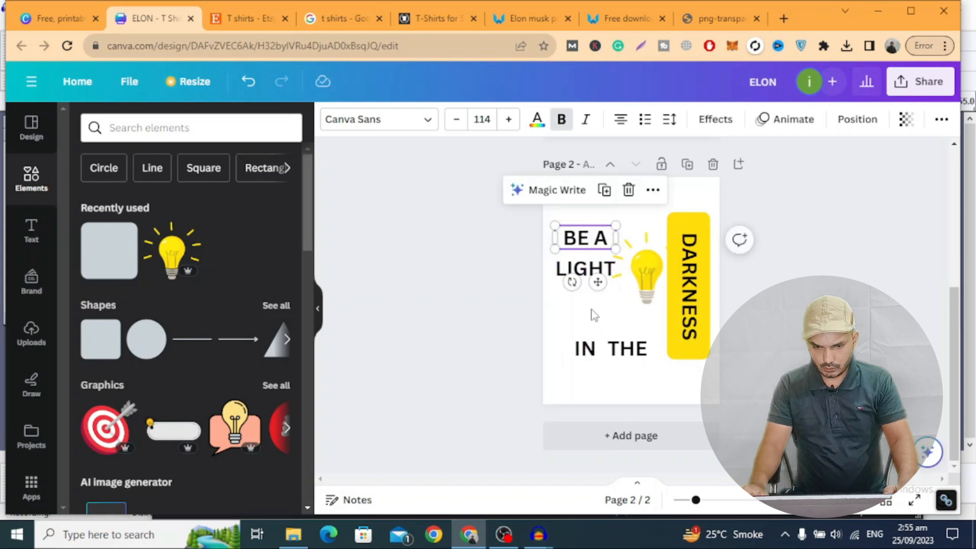
# Step: Enlarge "IN" to size 216, "THE" to 212 and "BE A" to 205, with "IN" and "THE" side by side below "LIGHT"
pyautogui.click(585, 349)
pyautogui.moveTo(579, 326)
pyautogui.mouseDown()
pyautogui.moveTo(543, 279)
pyautogui.moveTo(573, 307)
pyautogui.mouseUp()
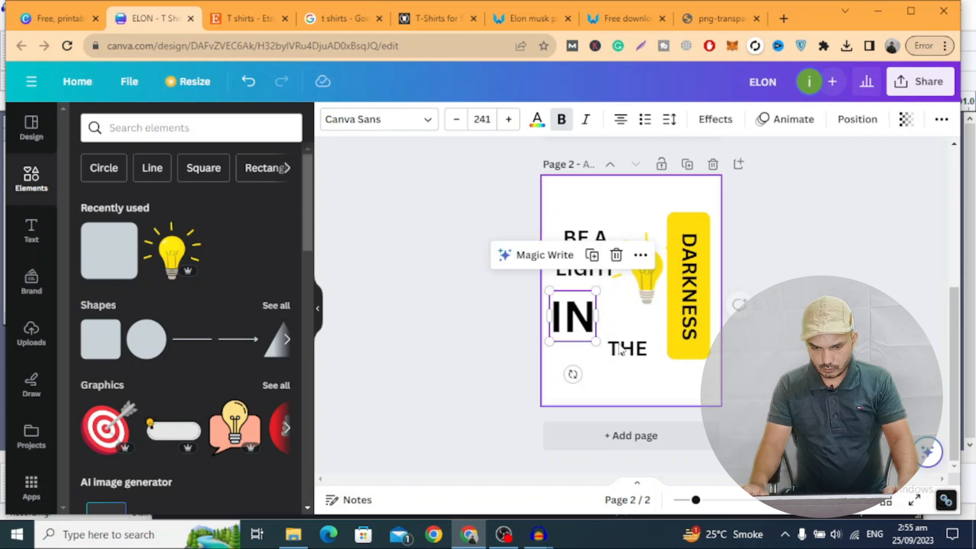
pyautogui.click(627, 349)
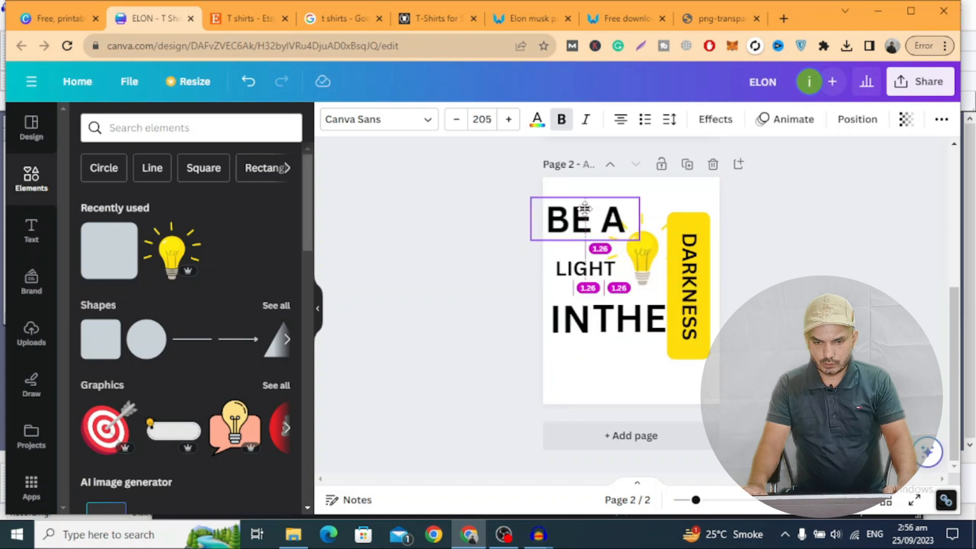
pyautogui.moveTo(585, 208); pyautogui.dragTo(584, 209)
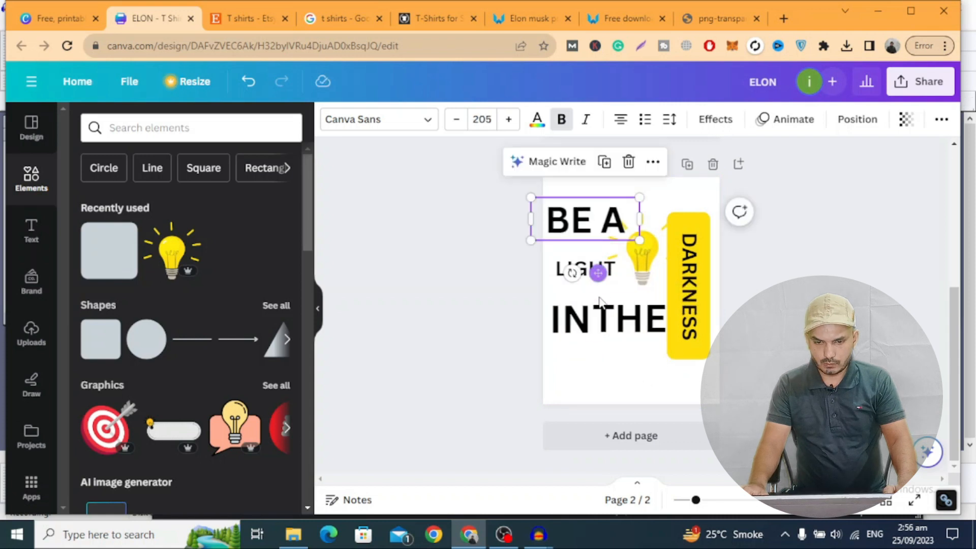
# Step: Recolor the "BE A" and "LIGHT" text white
pyautogui.doubleClick(589, 218)
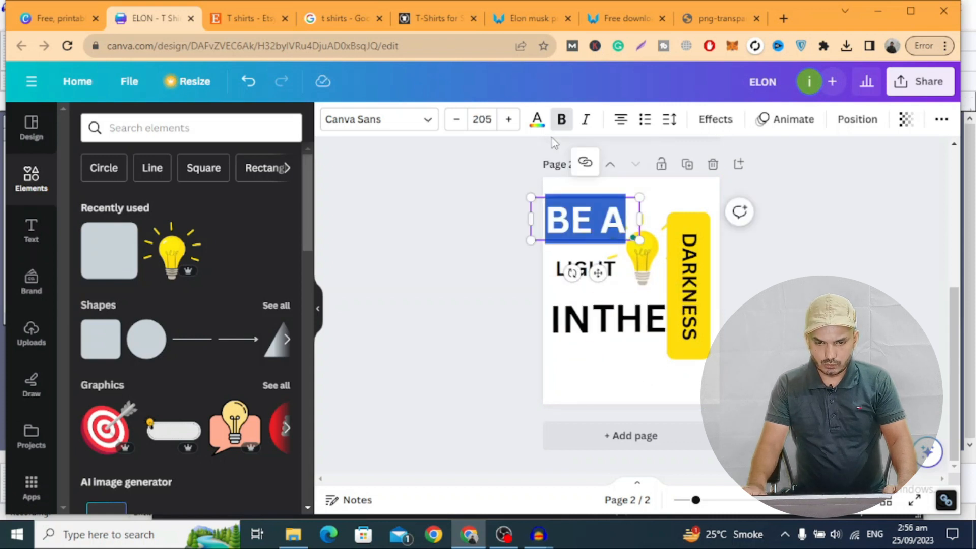
pyautogui.click(534, 122)
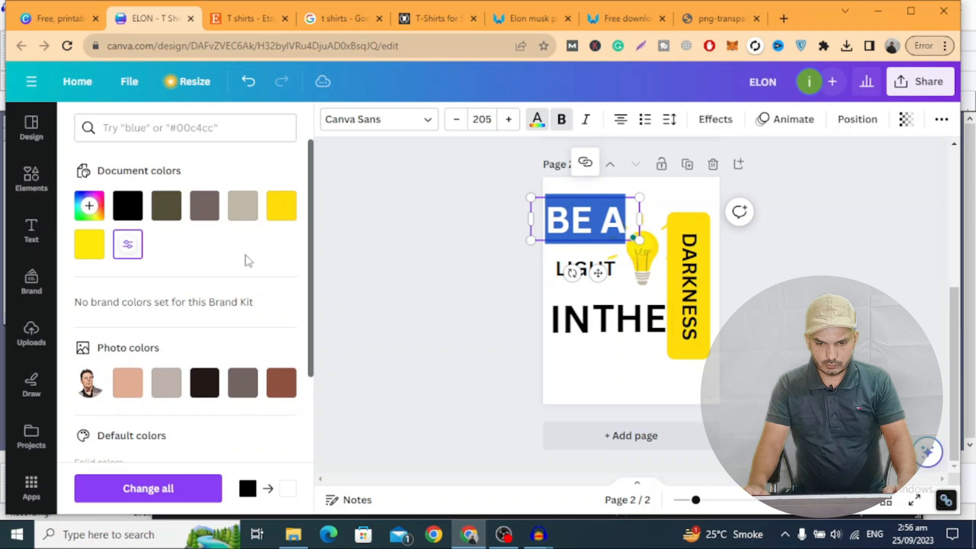
pyautogui.click(565, 269)
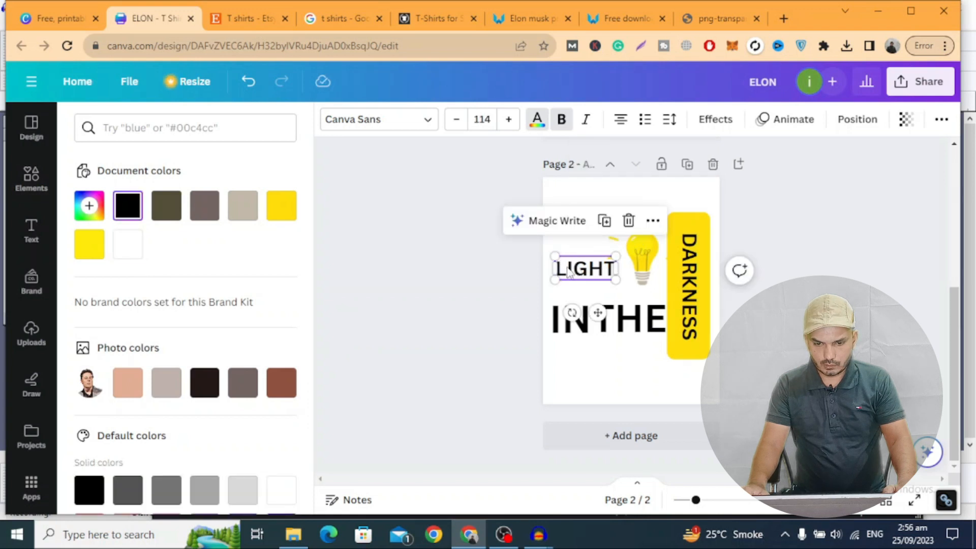
pyautogui.doubleClick(568, 269)
pyautogui.click(127, 245)
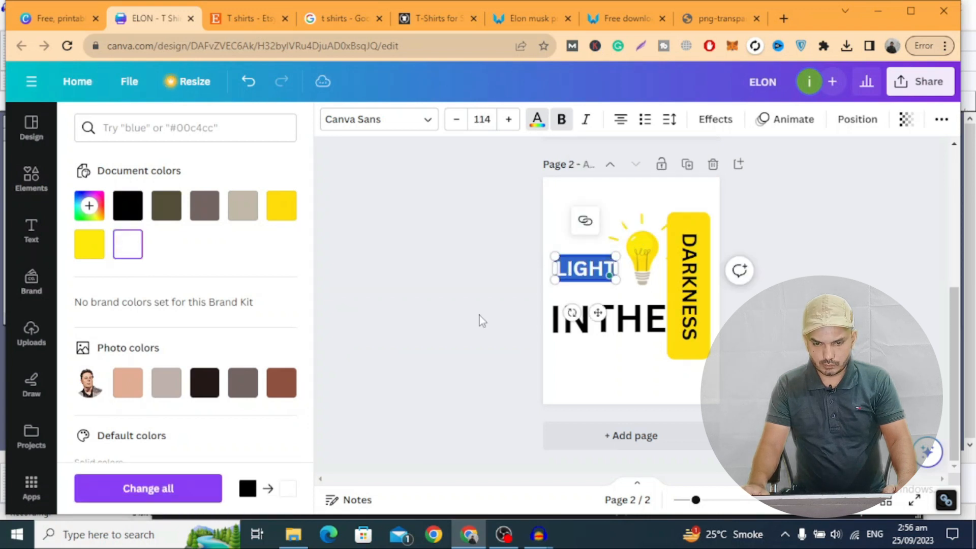
# Step: Recolor the "IN" and "THE" text white
pyautogui.doubleClick(570, 321)
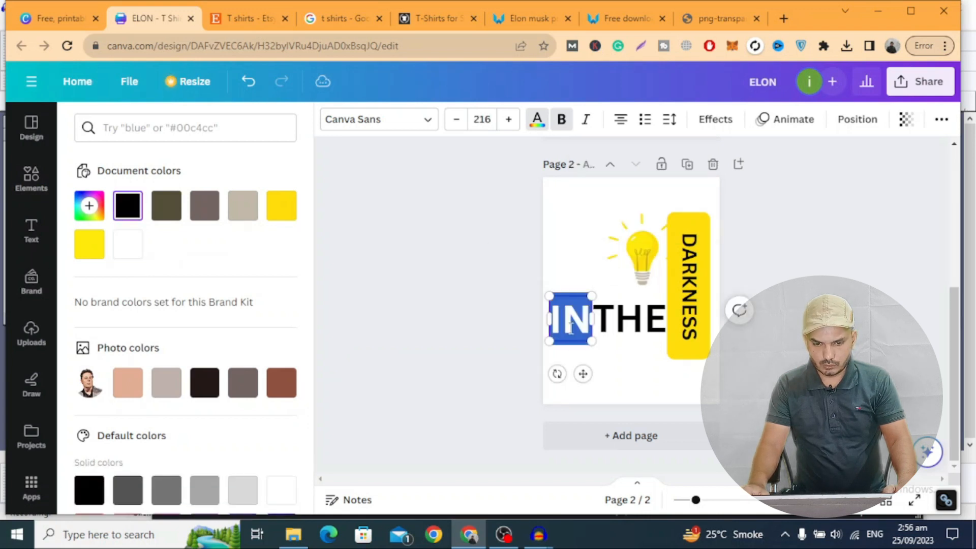
pyautogui.click(136, 256)
pyautogui.click(630, 318)
pyautogui.doubleClick(630, 318)
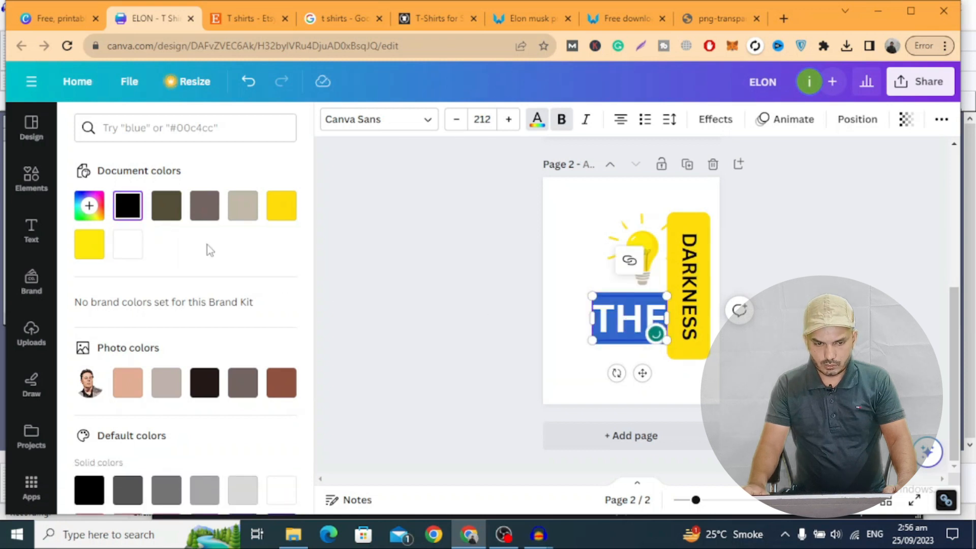
pyautogui.click(128, 245)
pyautogui.click(549, 383)
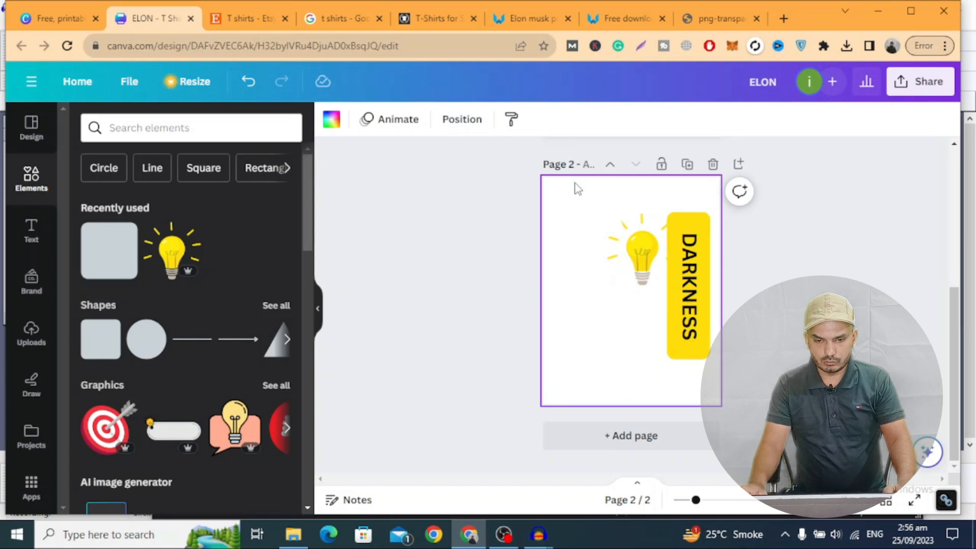
# Step: Set the background color of page 2 to black
pyautogui.click(409, 233)
pyautogui.click(570, 377)
pyautogui.click(331, 120)
pyautogui.click(127, 206)
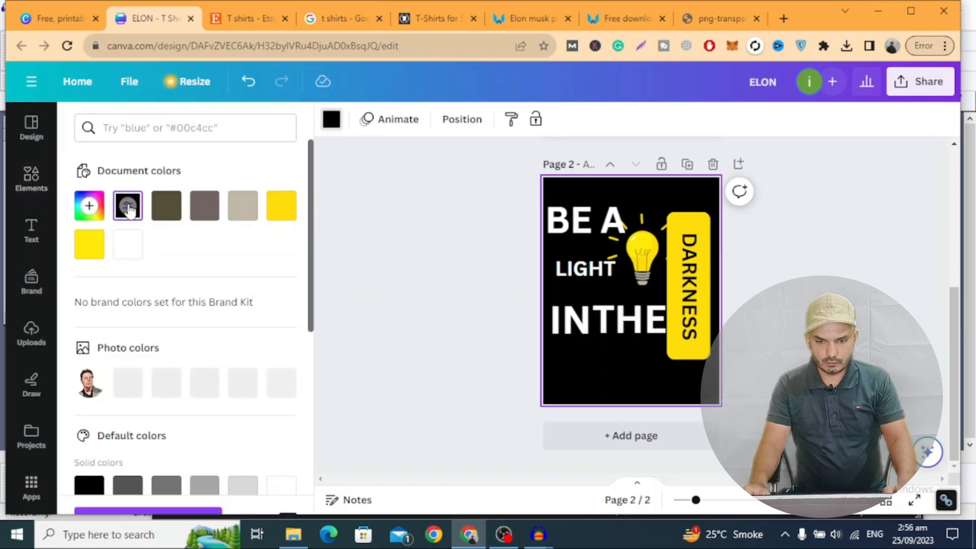
pyautogui.press('Escape')
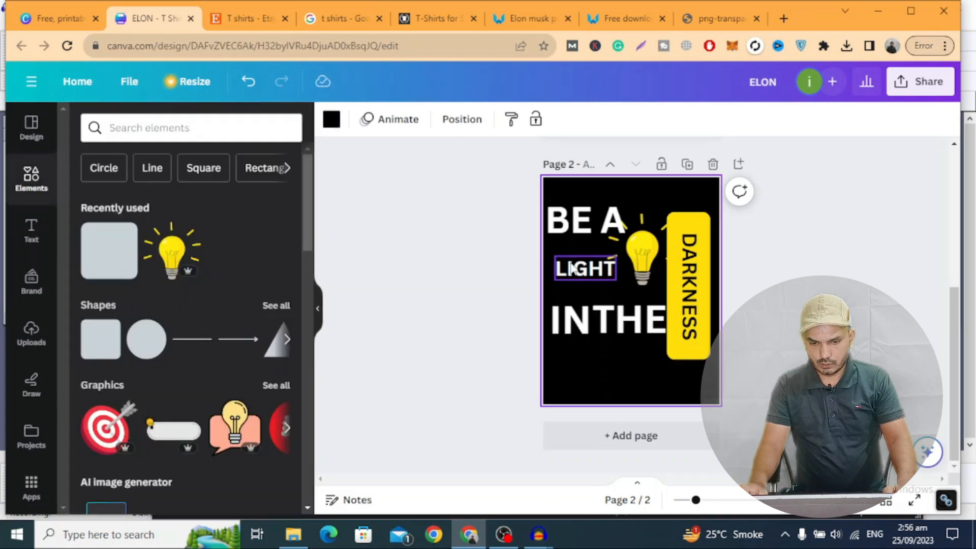
# Step: Shift "LIGHT" slightly, narrow the yellow panel from its inner side and center the "DARKNESS" heading on it
pyautogui.click(575, 274)
pyautogui.moveTo(575, 274); pyautogui.dragTo(572, 277)
pyautogui.click(689, 224)
pyautogui.moveTo(691, 213); pyautogui.dragTo(690, 215)
pyautogui.click(690, 260)
pyautogui.moveTo(690, 256); pyautogui.dragTo(690, 256)
# Step: Move the light bulb down next to the yellow panel and reposition "LIGHT" beside it, just below "BE A"
pyautogui.click(607, 215)
pyautogui.moveTo(607, 214); pyautogui.dragTo(642, 264)
pyautogui.click(464, 293)
pyautogui.moveTo(571, 273); pyautogui.dragTo(567, 260)
pyautogui.click(463, 283)
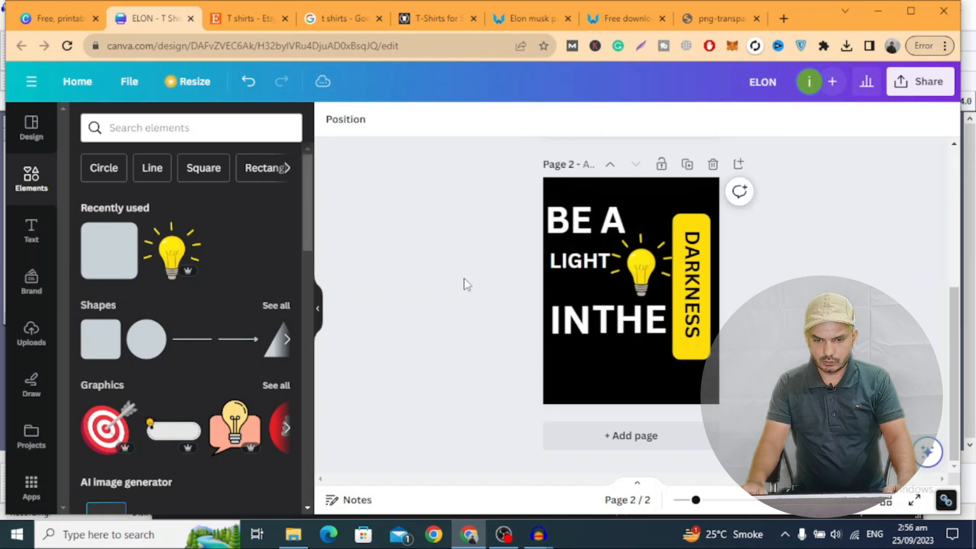
pyautogui.hotkey('ctrl', 'z')
pyautogui.click(493, 296)
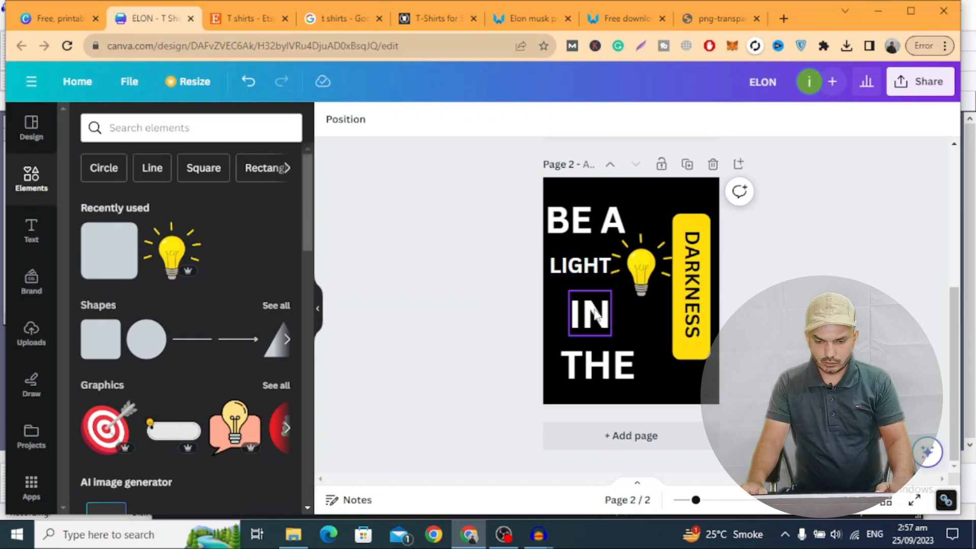
# Step: Align "IN" and "THE" in a column below "LIGHT" and lower the light bulb to sit between the words and the yellow panel
pyautogui.moveTo(592, 315); pyautogui.dragTo(582, 310)
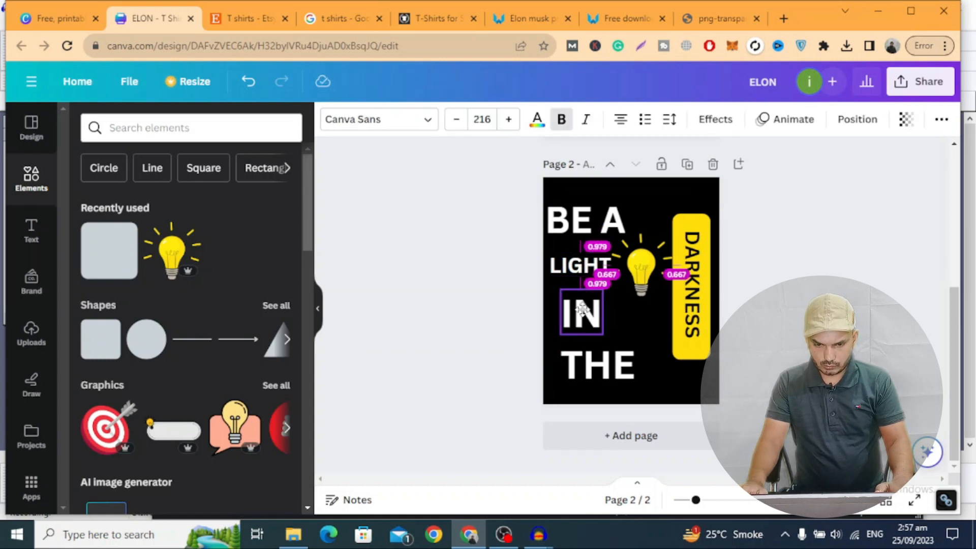
pyautogui.click(463, 305)
pyautogui.click(612, 372)
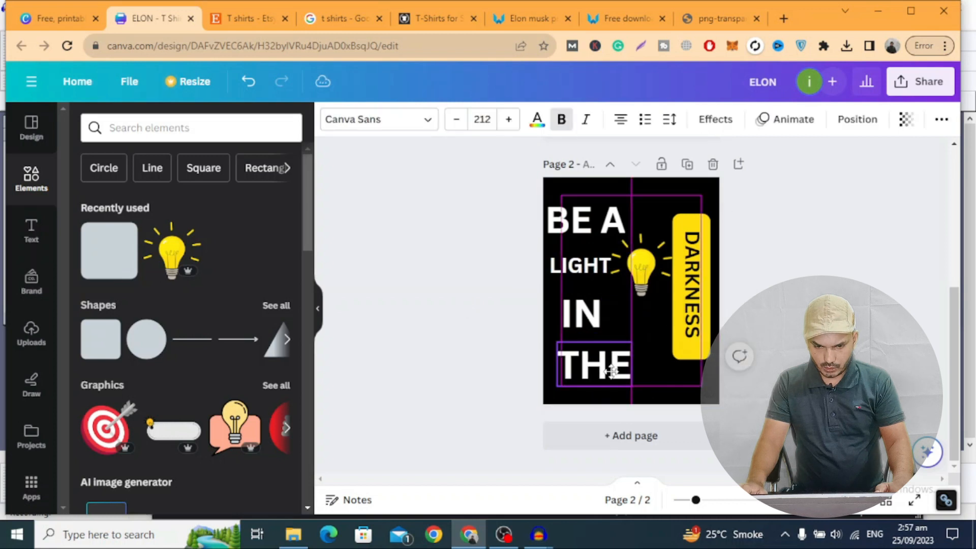
pyautogui.moveTo(643, 255); pyautogui.dragTo(644, 278)
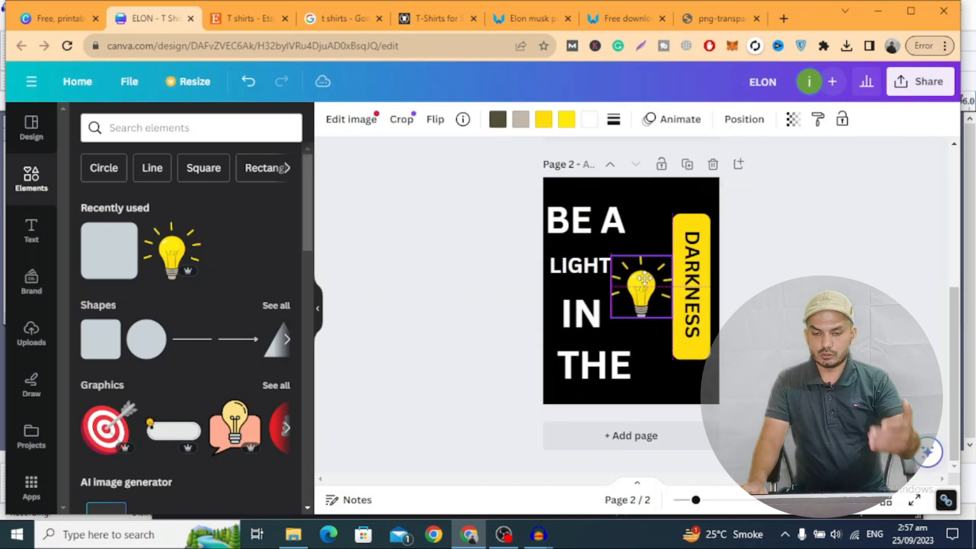
pyautogui.click(468, 289)
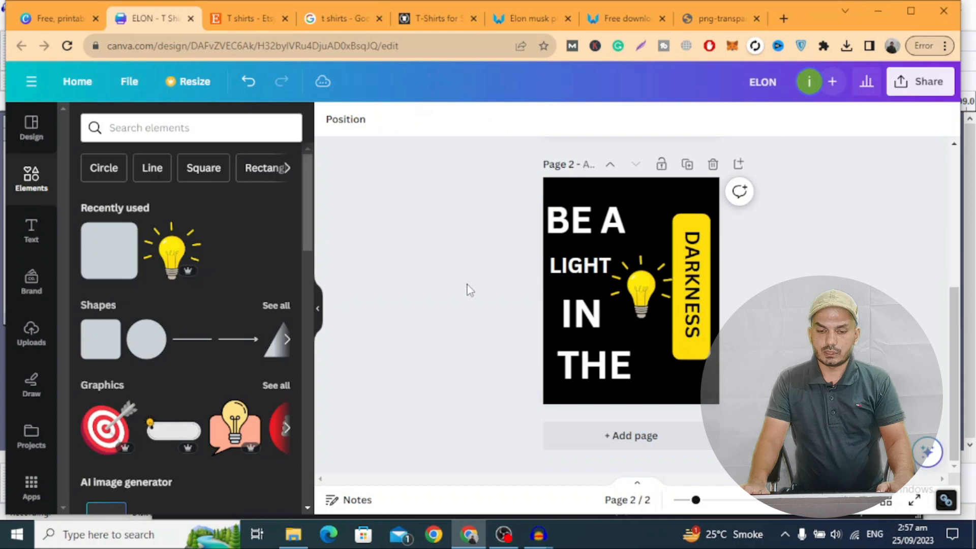
# Step: Download only page 2 of the design as a PNG with a transparent background
pyautogui.click(918, 86)
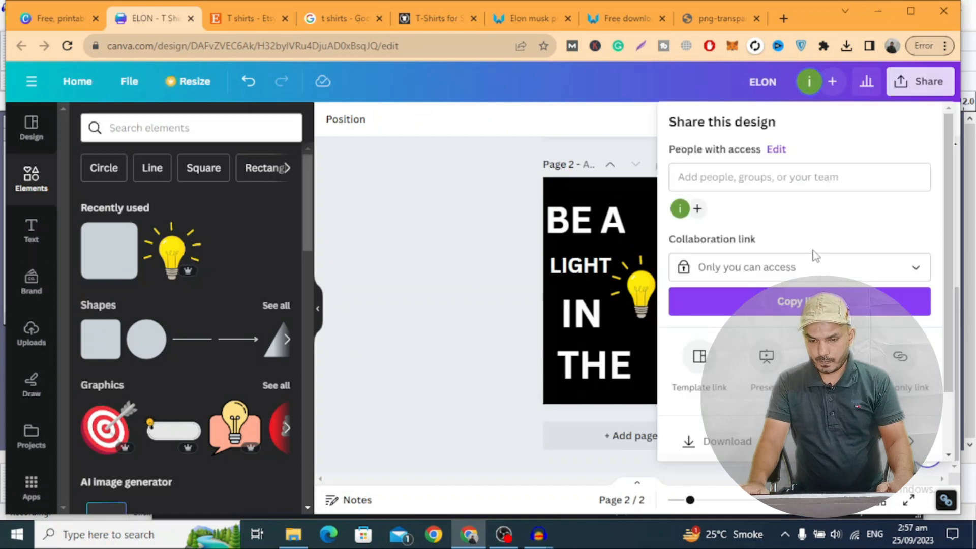
pyautogui.scroll(-3, 813, 255)
pyautogui.click(765, 367)
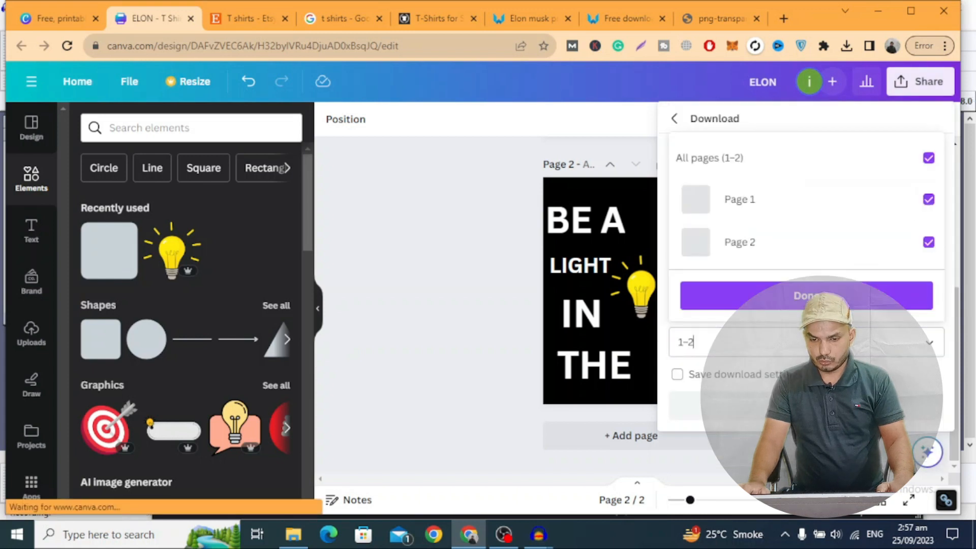
pyautogui.click(712, 342)
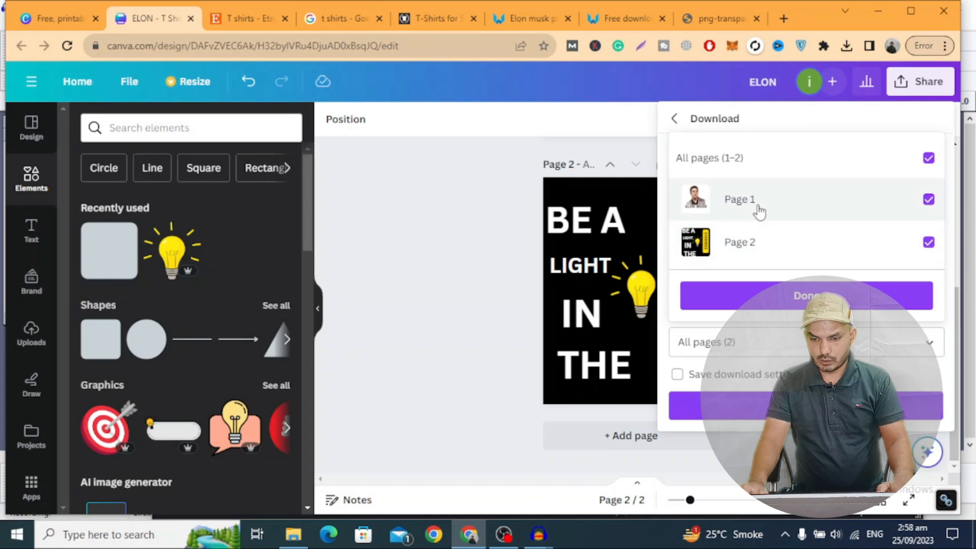
pyautogui.click(928, 199)
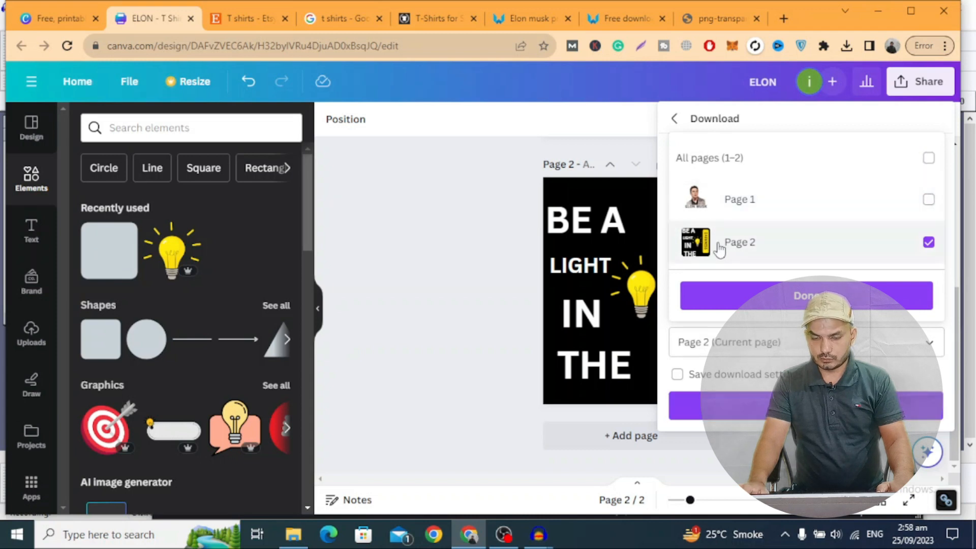
pyautogui.click(798, 300)
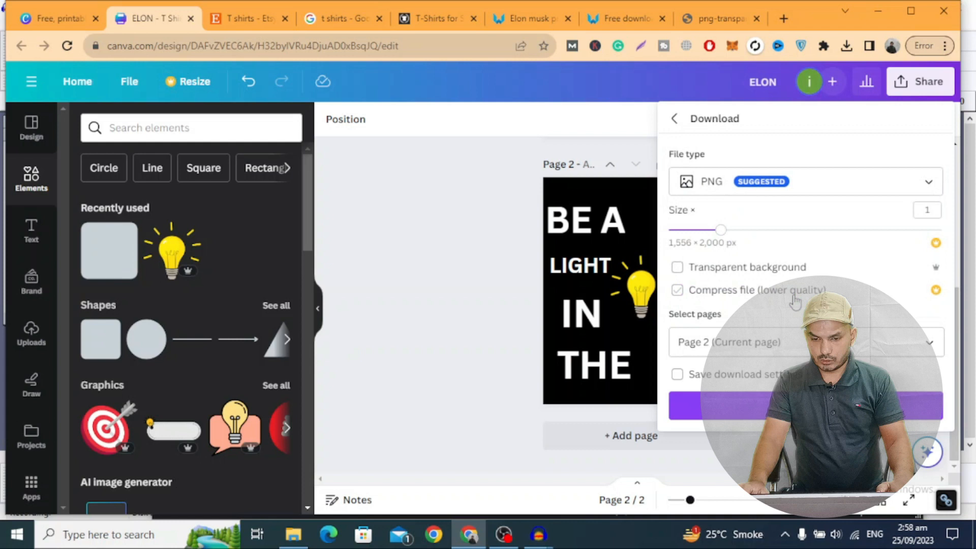
pyautogui.click(676, 268)
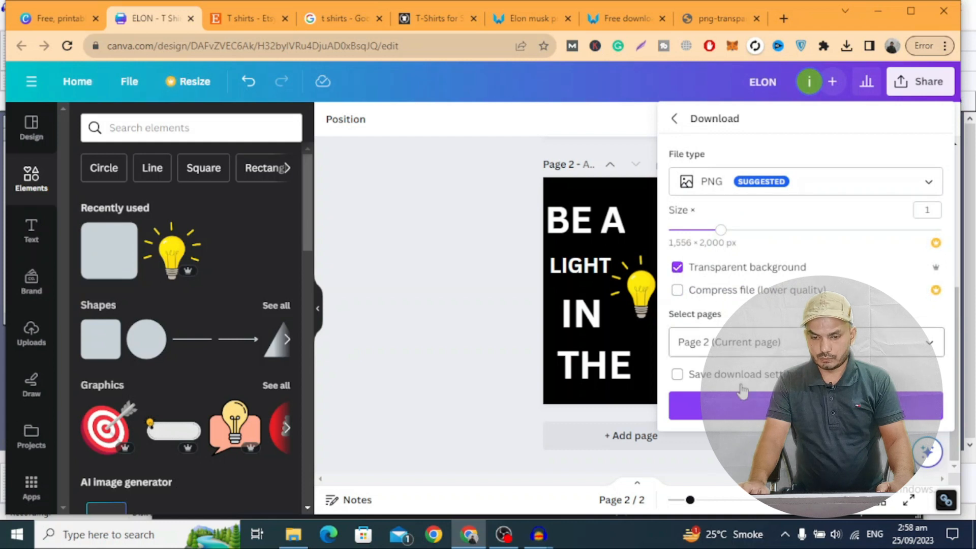
pyautogui.click(765, 410)
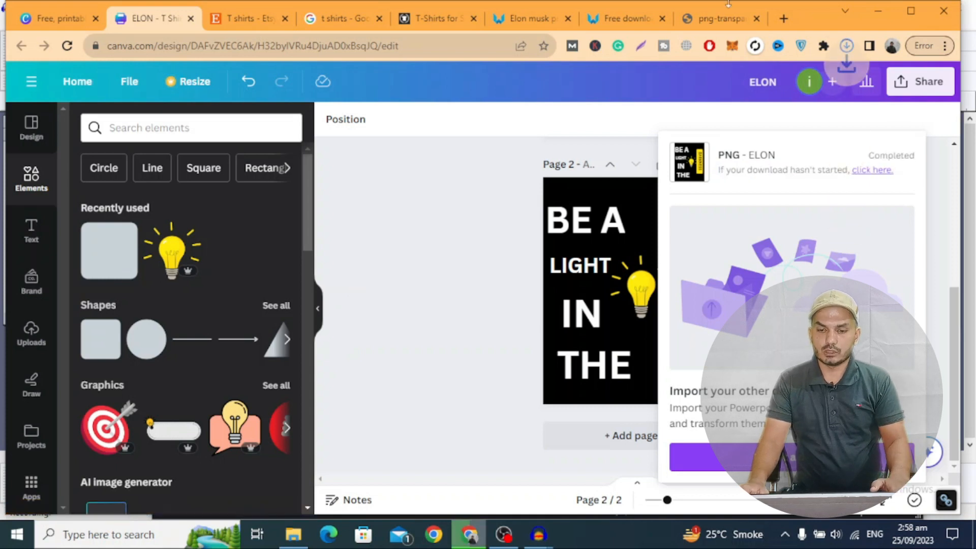
# Step: Search Google for "smartmockups" in a new browser tab and open the Smartmockups website
pyautogui.click(783, 19)
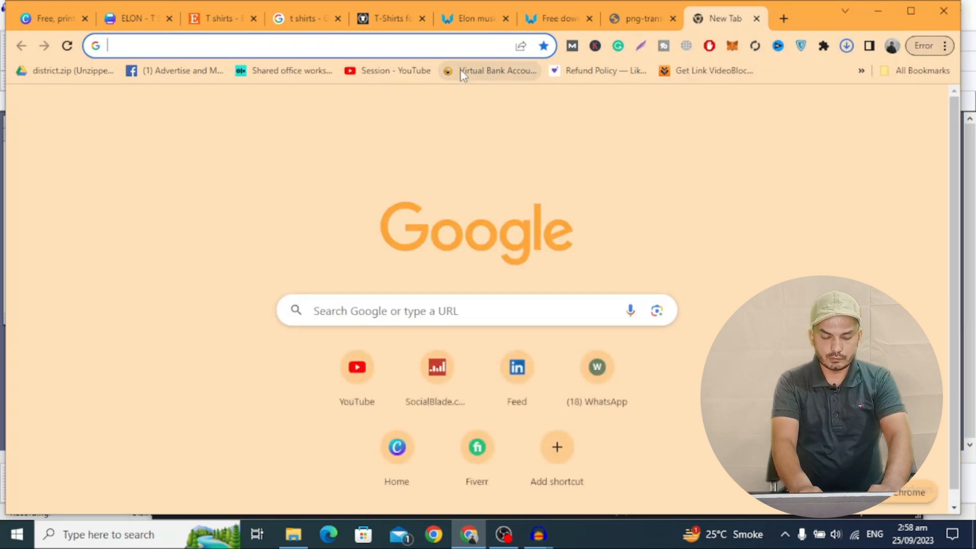
pyautogui.write('smartmock')
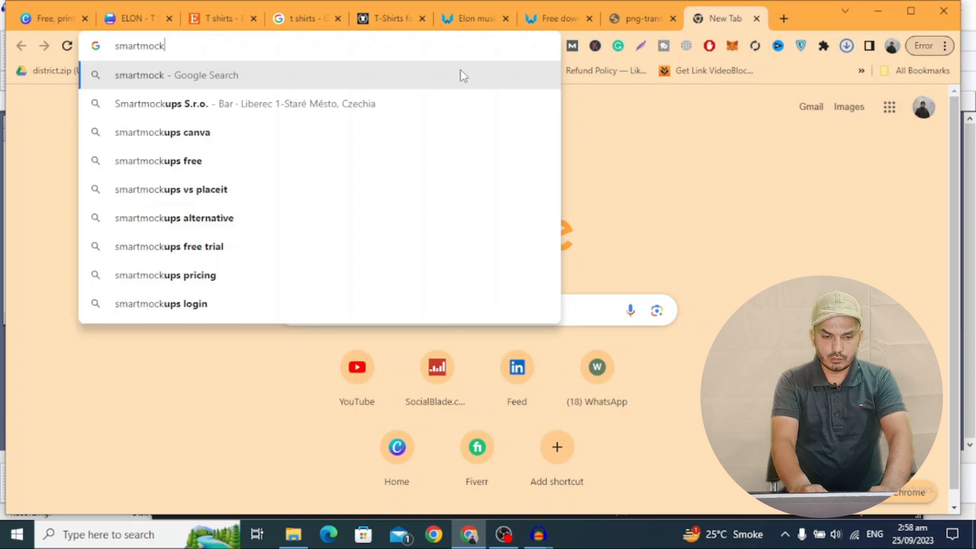
pyautogui.write('ups')
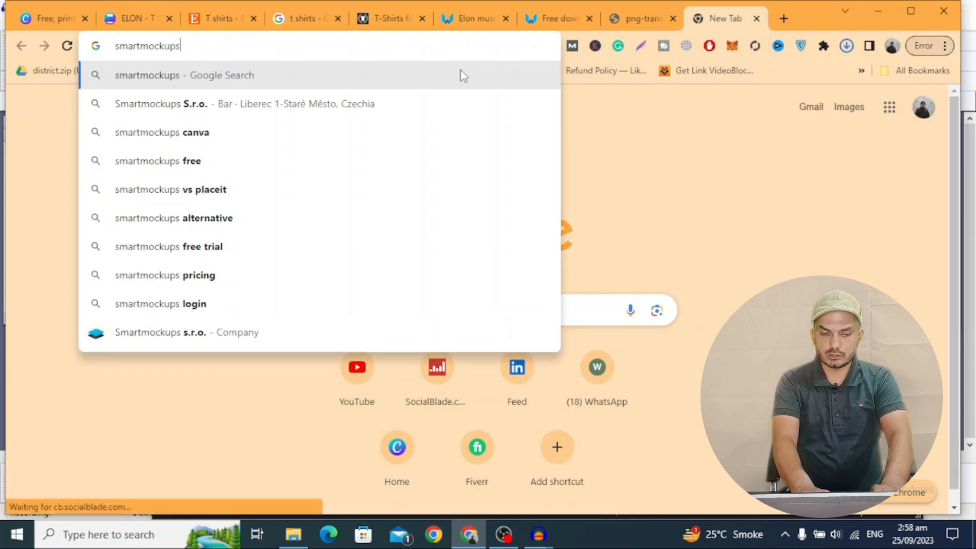
pyautogui.press('Return')
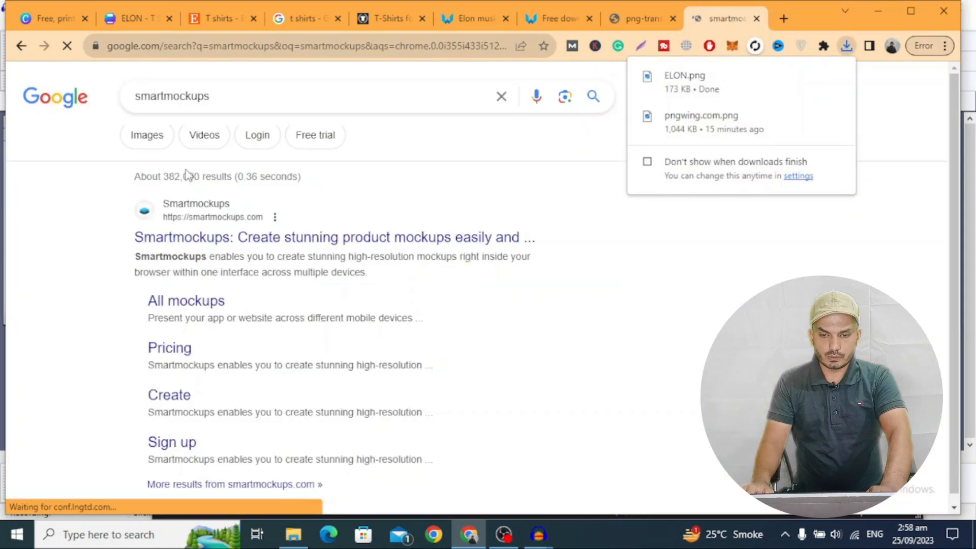
pyautogui.click(644, 20)
pyautogui.click(727, 19)
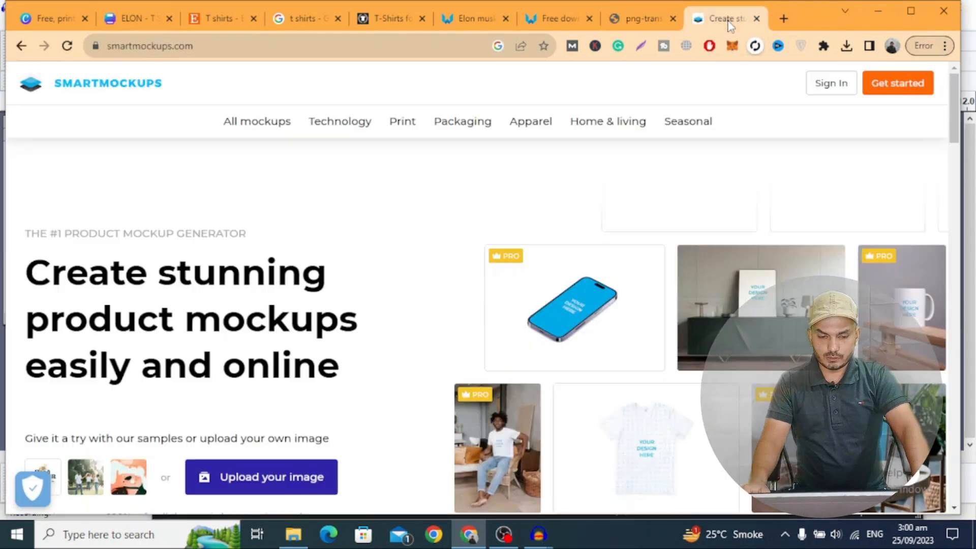
# Step: Upload the ELON image from the Downloads folder as the design for the mockups
pyautogui.click(256, 479)
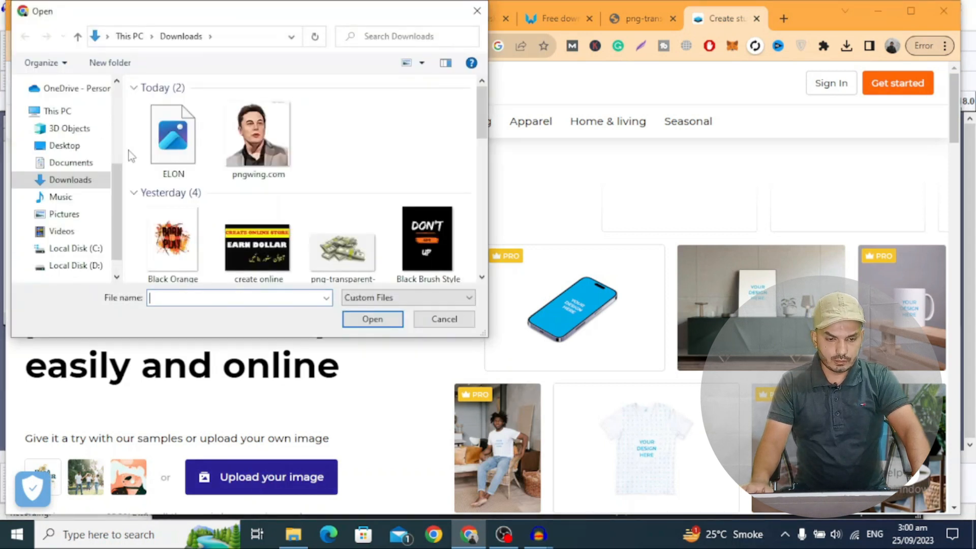
pyautogui.click(169, 150)
pyautogui.click(370, 321)
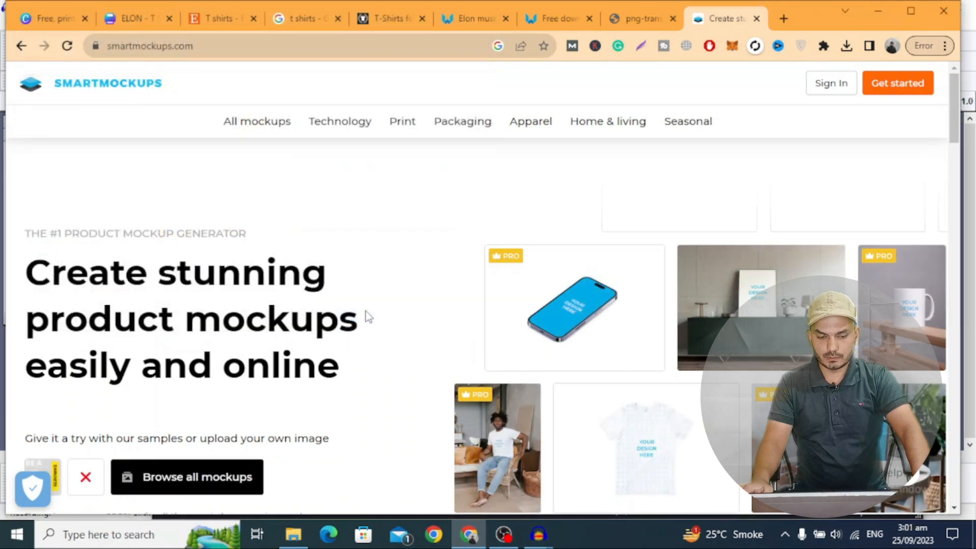
# Step: Open the white Bella+Canvas Unisex Jersey Short Sleeve T-shirt mockup with the uploaded design and check the preview
pyautogui.scroll(-5, 368, 316)
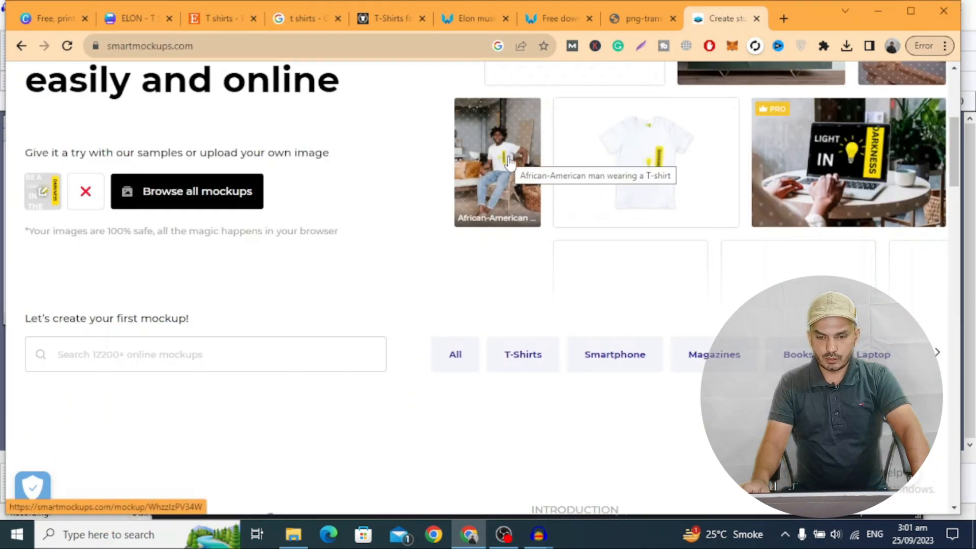
pyautogui.click(651, 155)
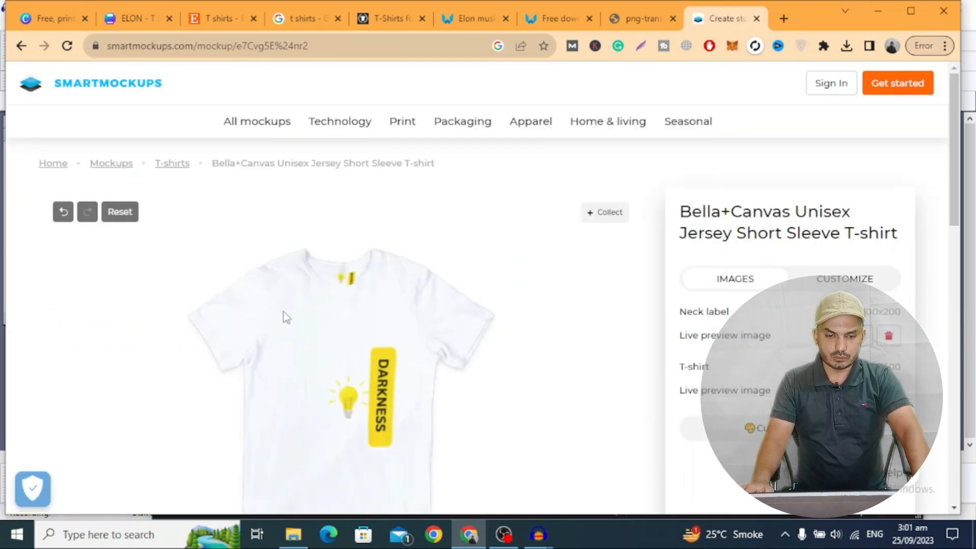
pyautogui.scroll(-3, 283, 316)
pyautogui.scroll(2, 283, 316)
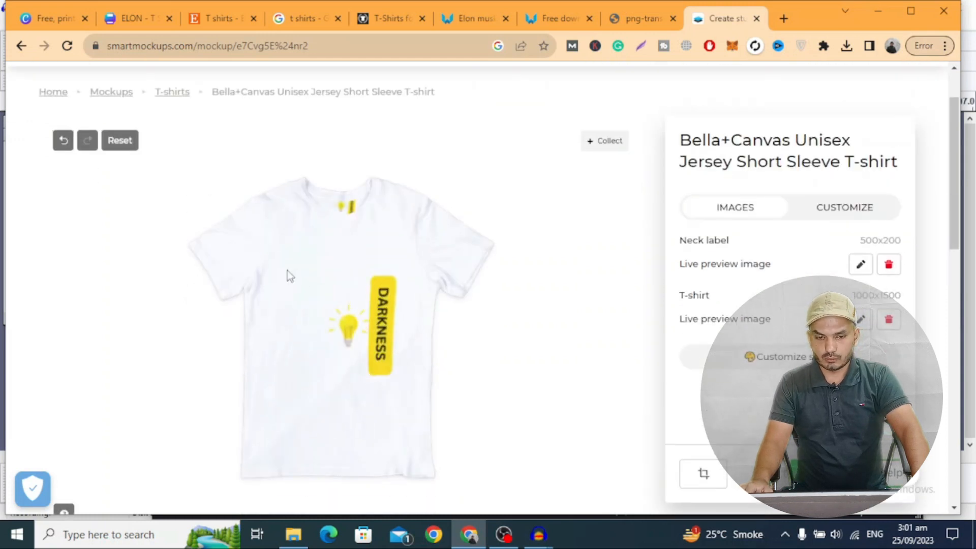
pyautogui.scroll(2, 168, 224)
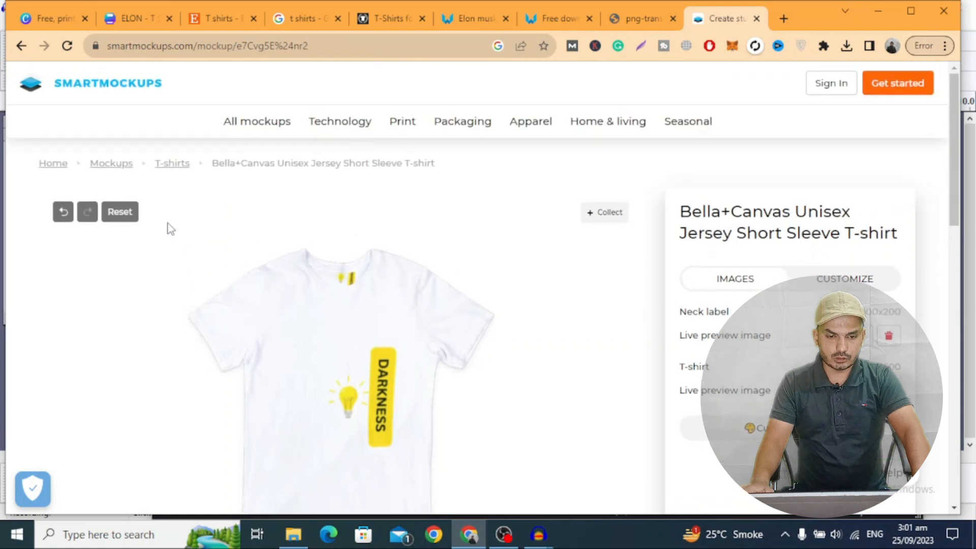
# Step: Look over the additional T-shirt mockups, return to the Bella+Canvas mockup and set its T-shirt color to solid black
pyautogui.scroll(-5, 170, 229)
pyautogui.scroll(-5, 149, 299)
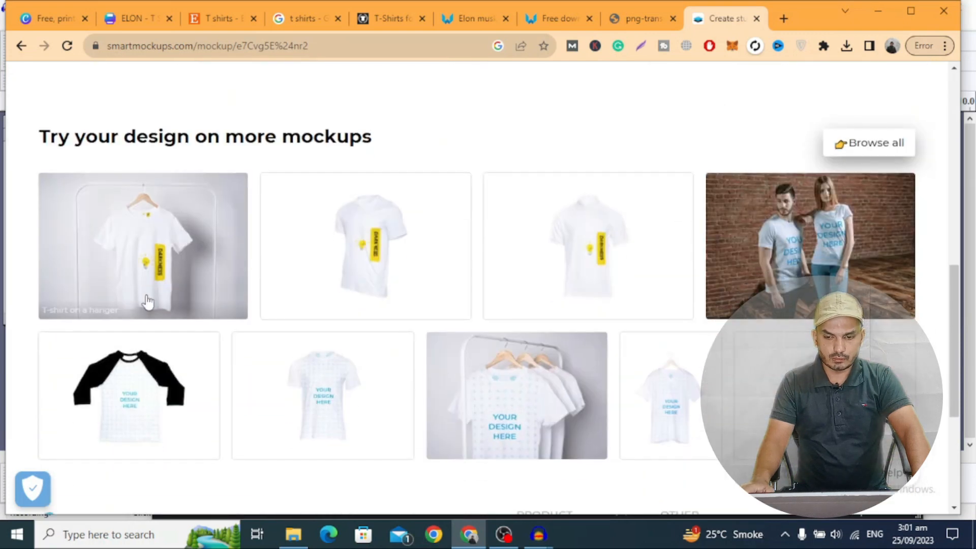
pyautogui.scroll(7, 149, 299)
pyautogui.scroll(3, 153, 303)
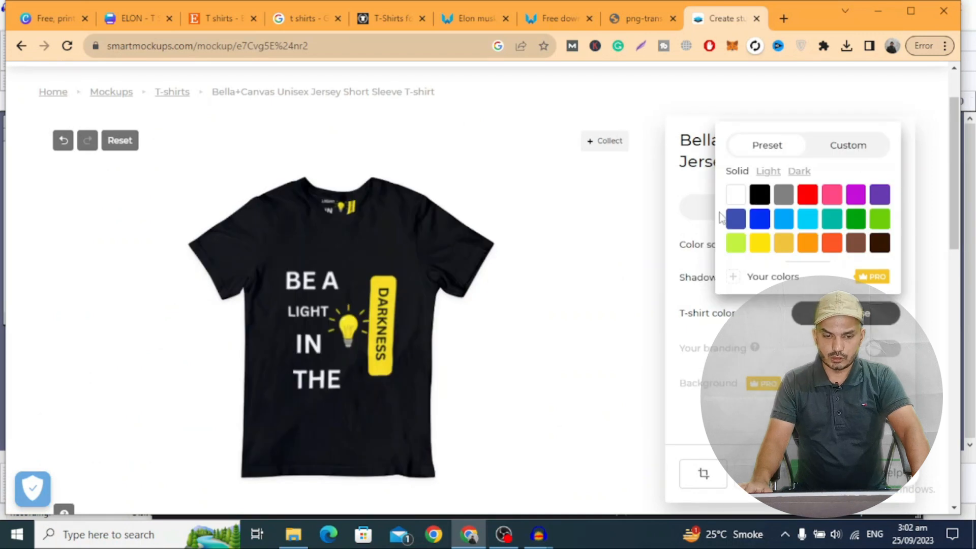
pyautogui.click(556, 339)
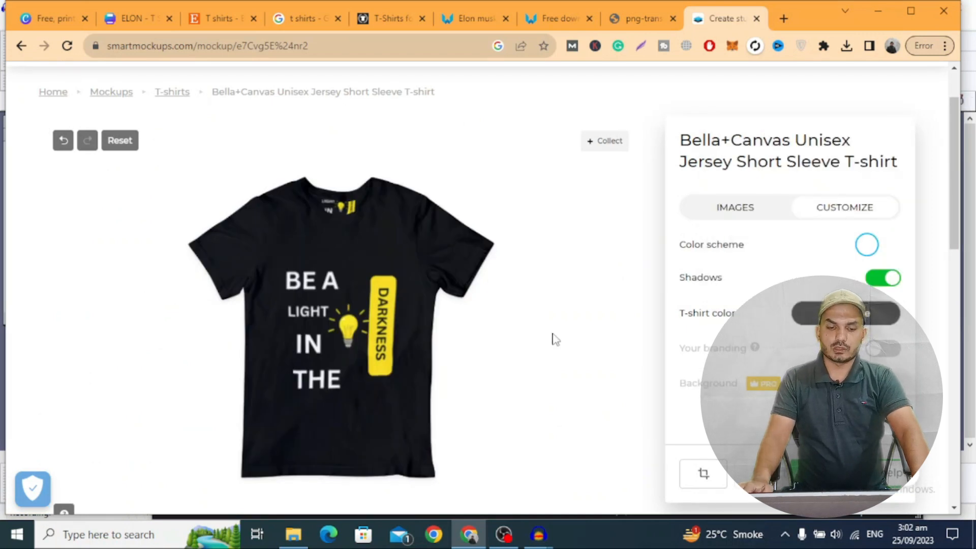